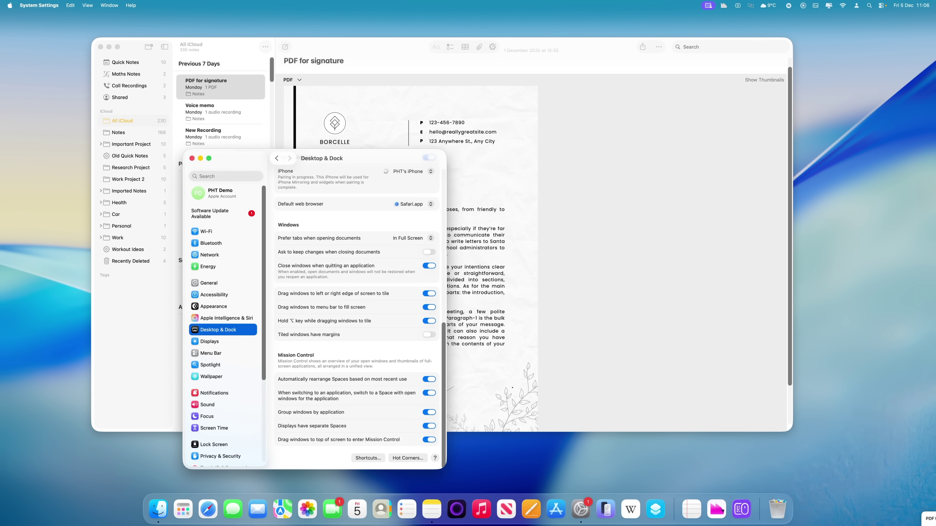
# Open the 'PDF for signature' quick note from the bottom-right Quick Note corner.
pyautogui.click(929, 521)
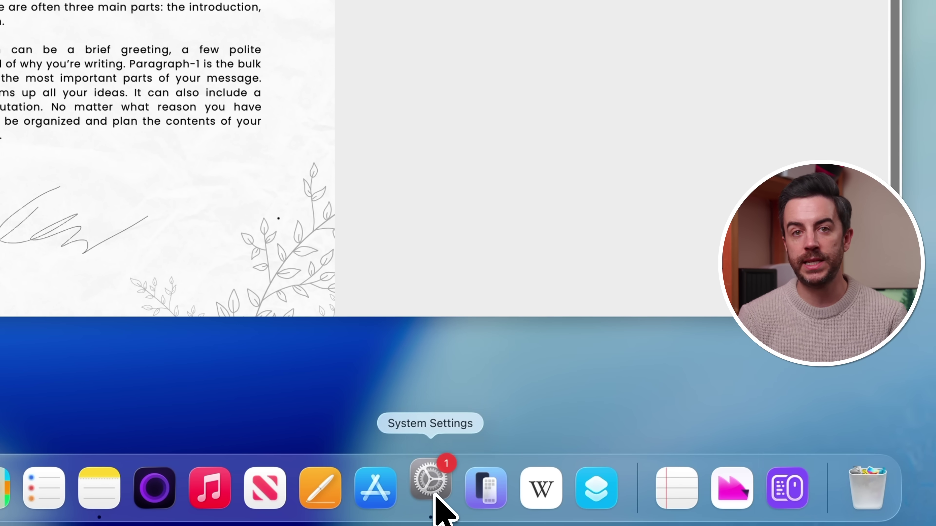
# In Desktop & Dock Hot Corners, assign Quick Note to the bottom-right corner.
pyautogui.click(436, 496)
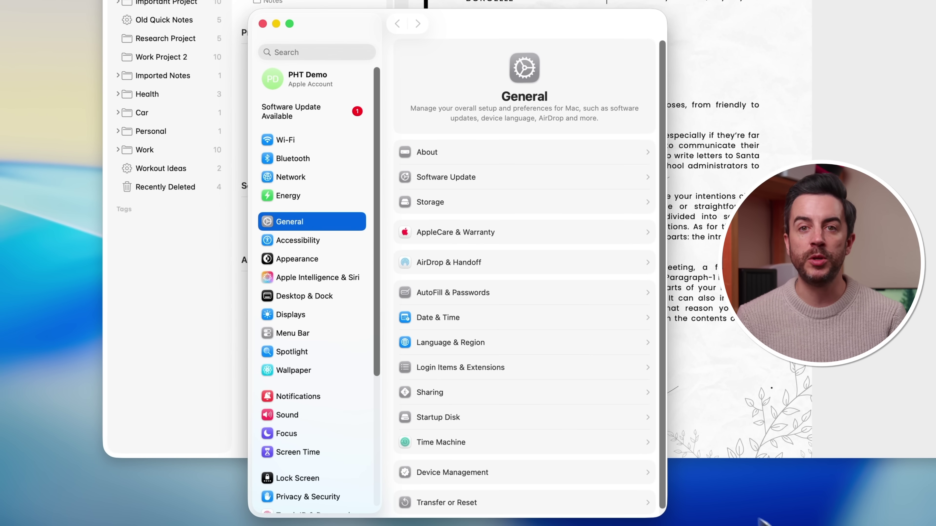
pyautogui.click(324, 299)
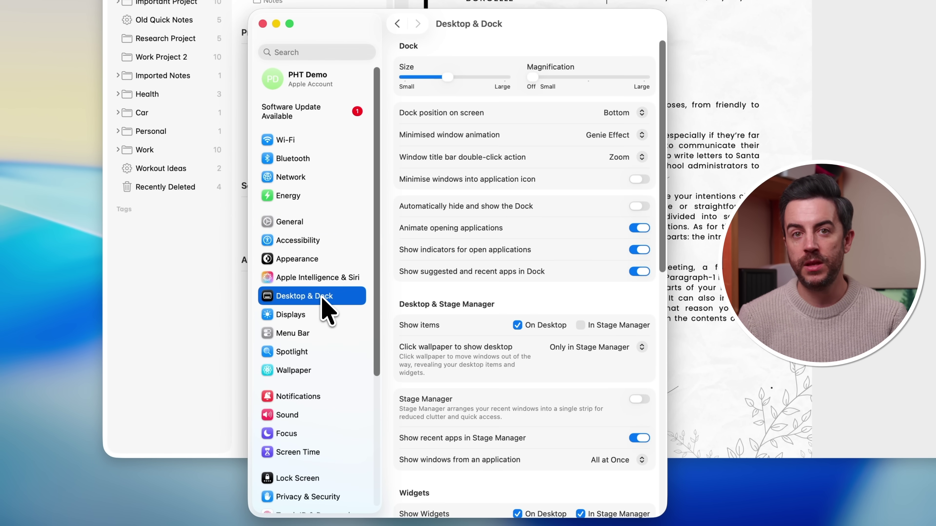
pyautogui.moveTo(665, 259); pyautogui.dragTo(671, 501)
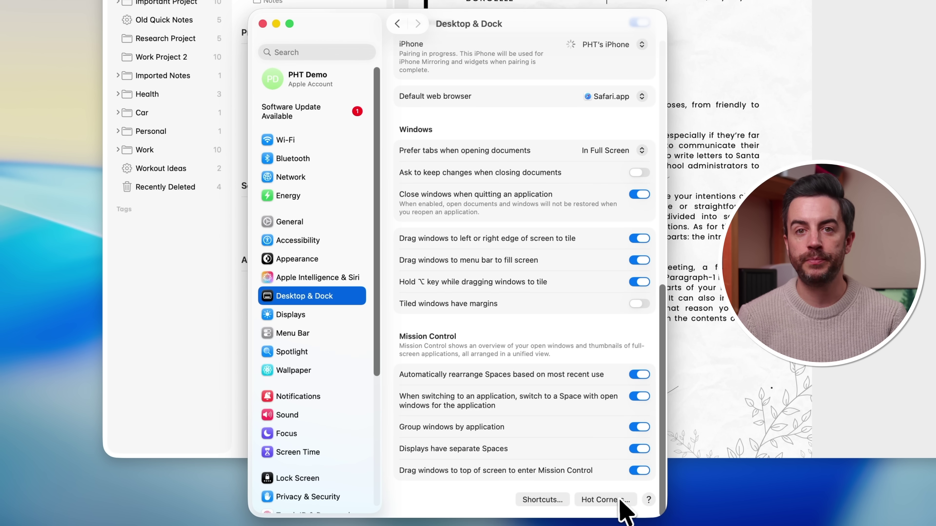
pyautogui.click(611, 501)
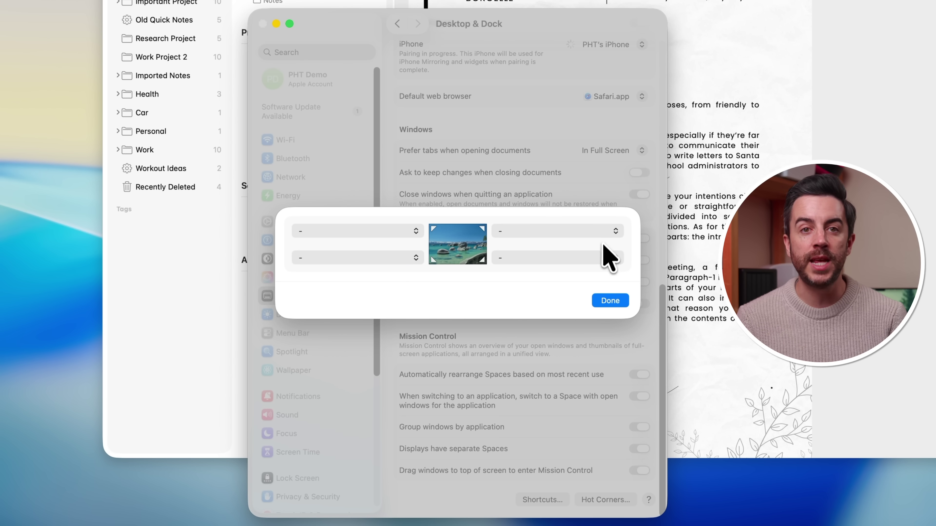
pyautogui.click(604, 258)
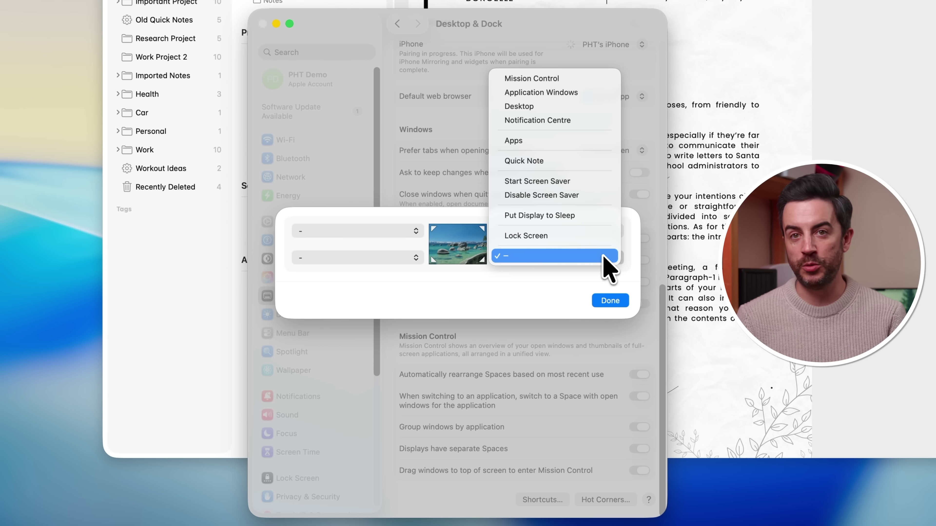
pyautogui.click(591, 161)
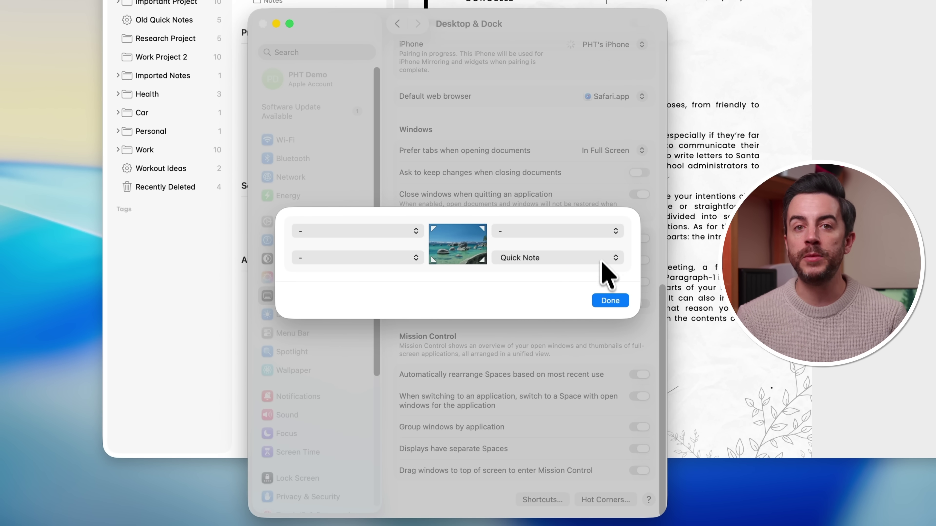
pyautogui.click(611, 301)
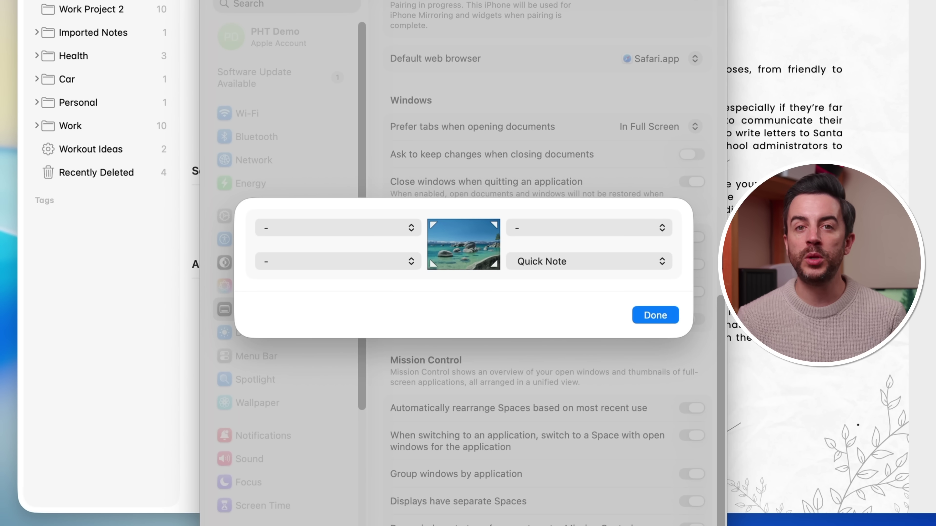
# Make the bottom-right Quick Note hot corner require Command, then close System Settings.
pyautogui.click(612, 262)
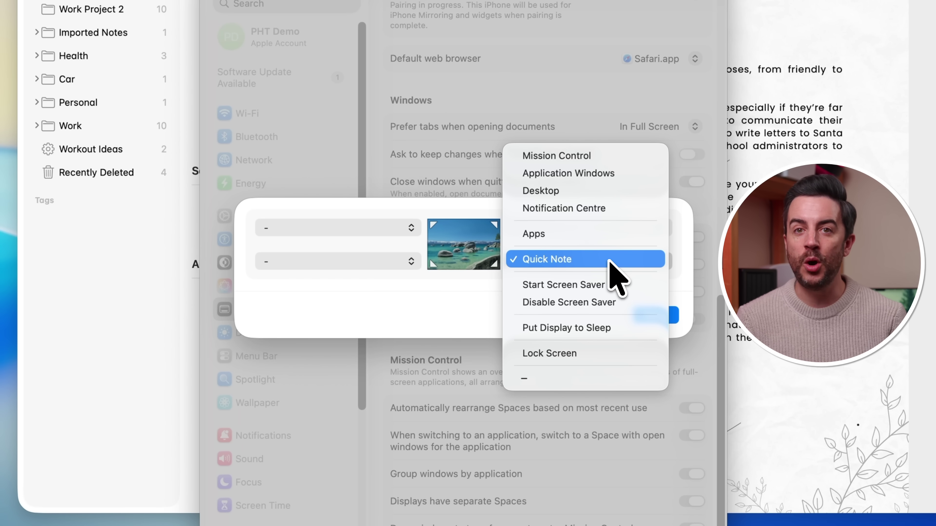
pyautogui.press('super')
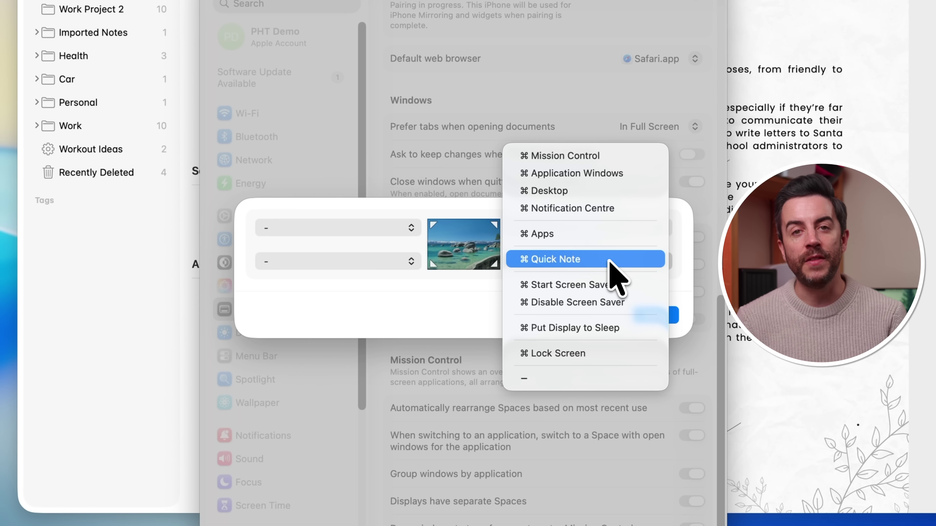
pyautogui.keyDown('super'); pyautogui.click(609, 261); pyautogui.keyUp('super')
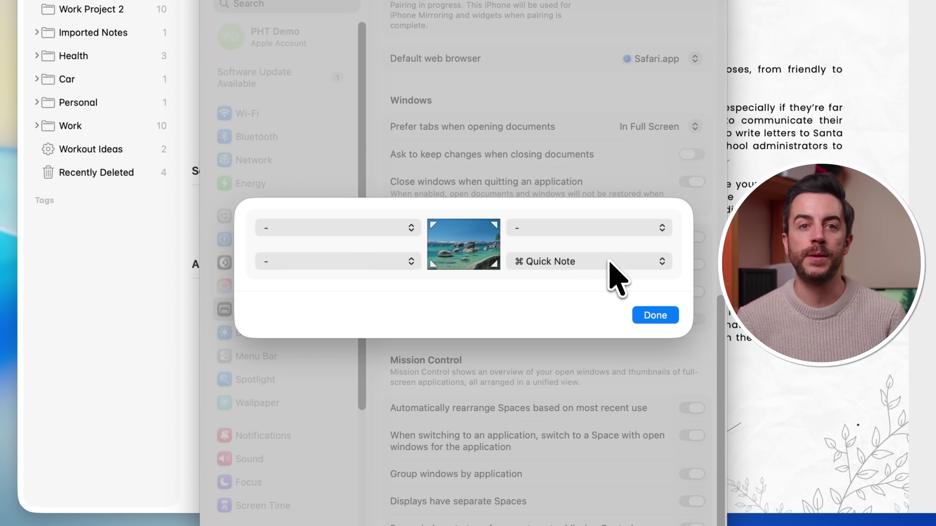
pyautogui.click(653, 316)
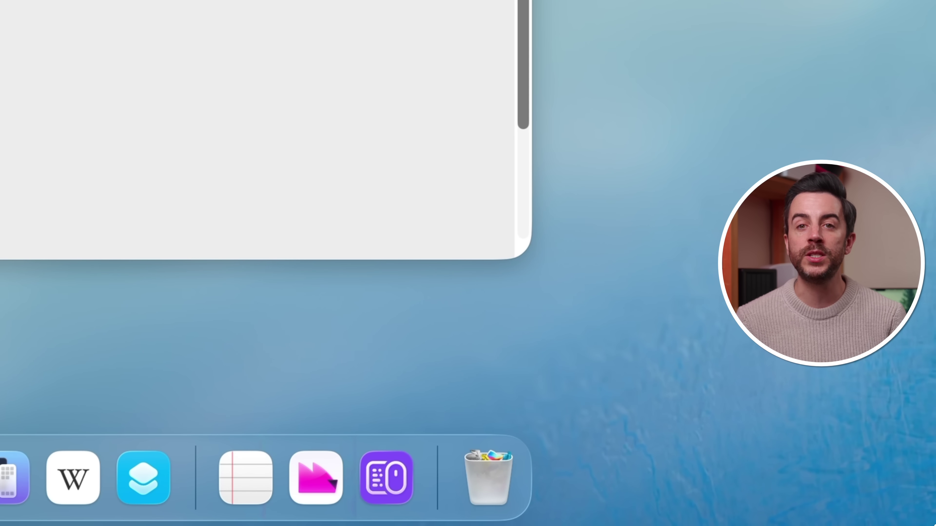
pyautogui.moveTo(915, 521)
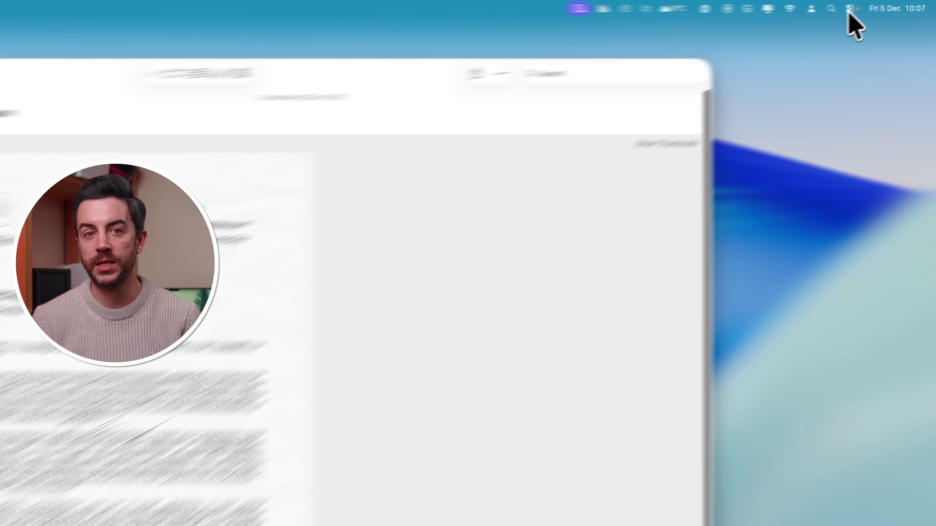
# Add the Notes Quick Note control to Control Centre and open a quick note from it.
pyautogui.click(882, 5)
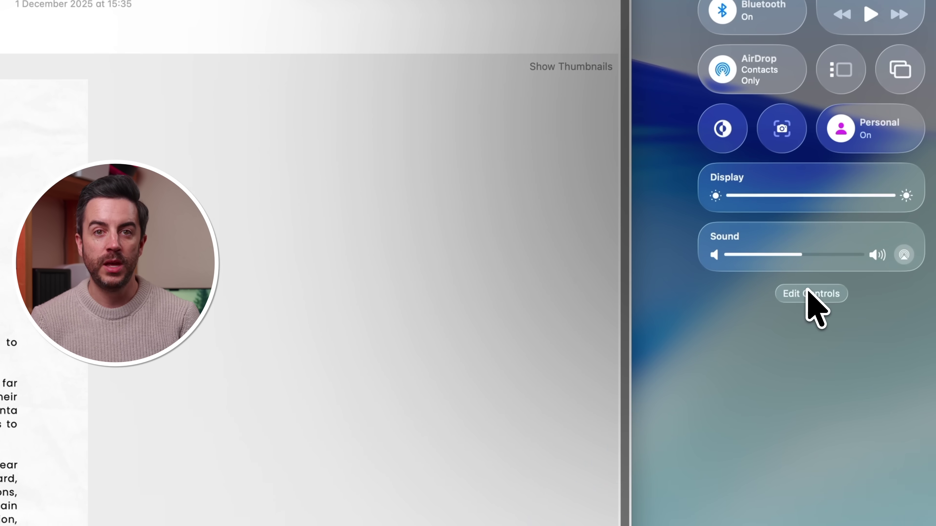
pyautogui.click(809, 337)
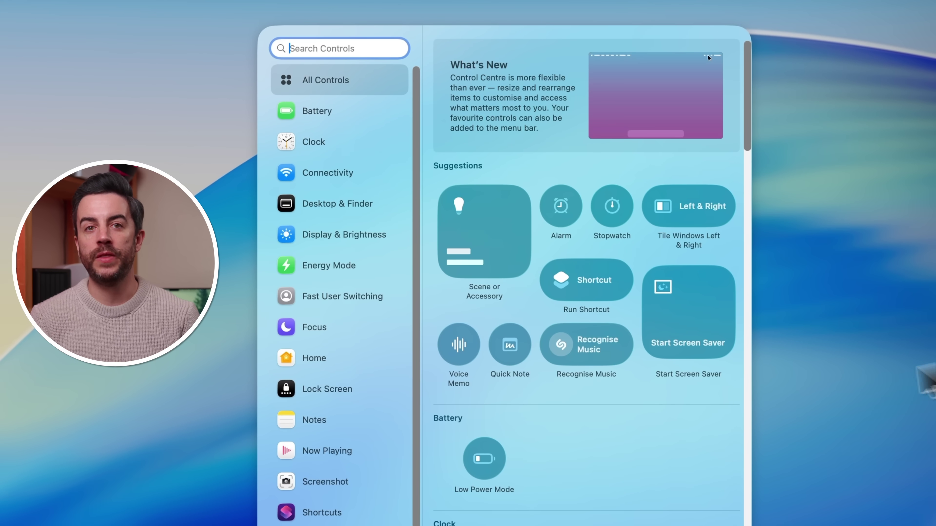
pyautogui.click(317, 420)
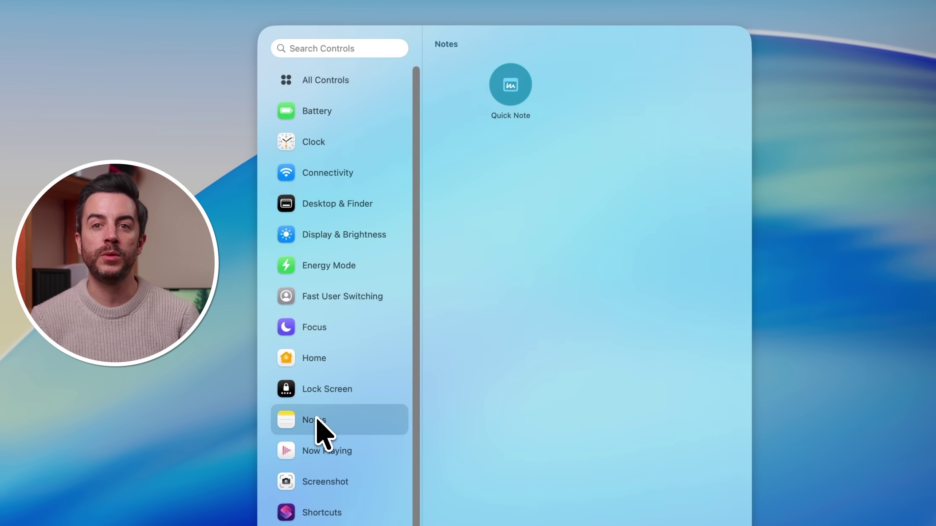
pyautogui.moveTo(488, 95)
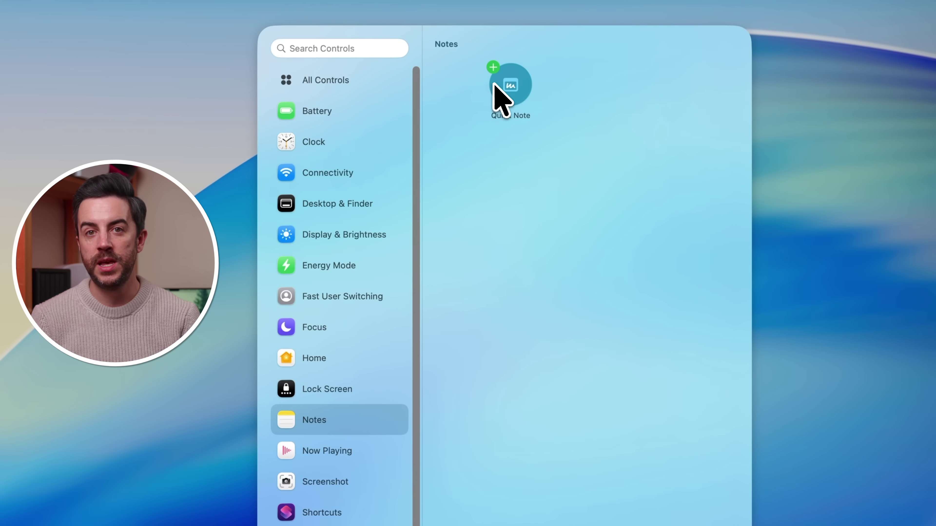
pyautogui.click(493, 67)
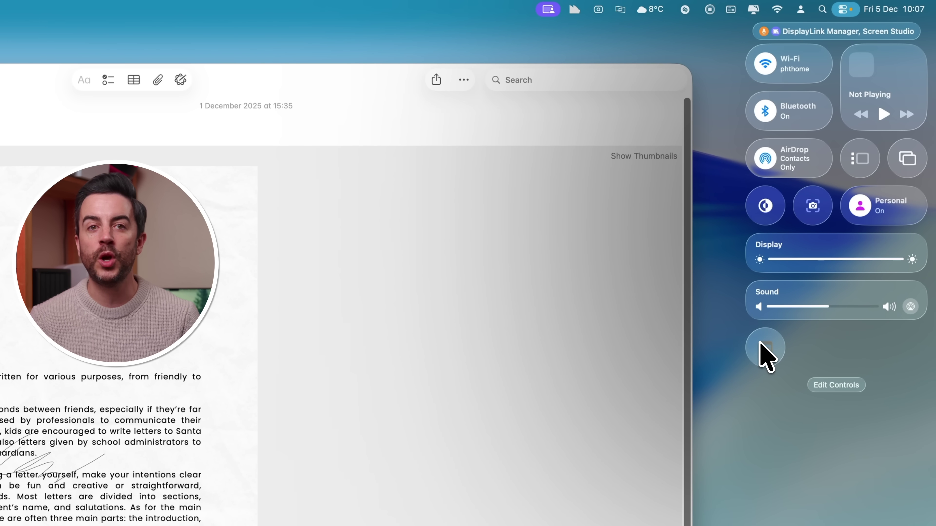
pyautogui.click(761, 343)
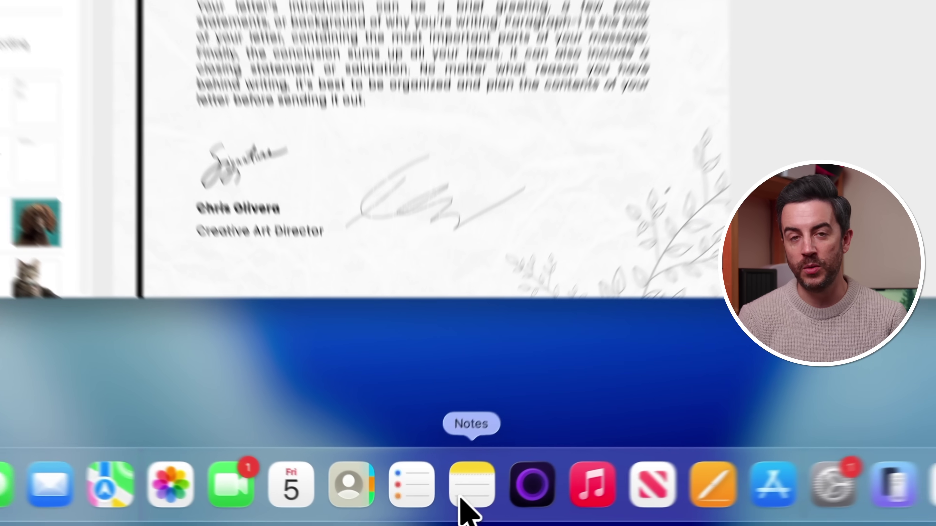
# Create a new note from the Notes Dock icon's menu.
pyautogui.rightClick(432, 511)
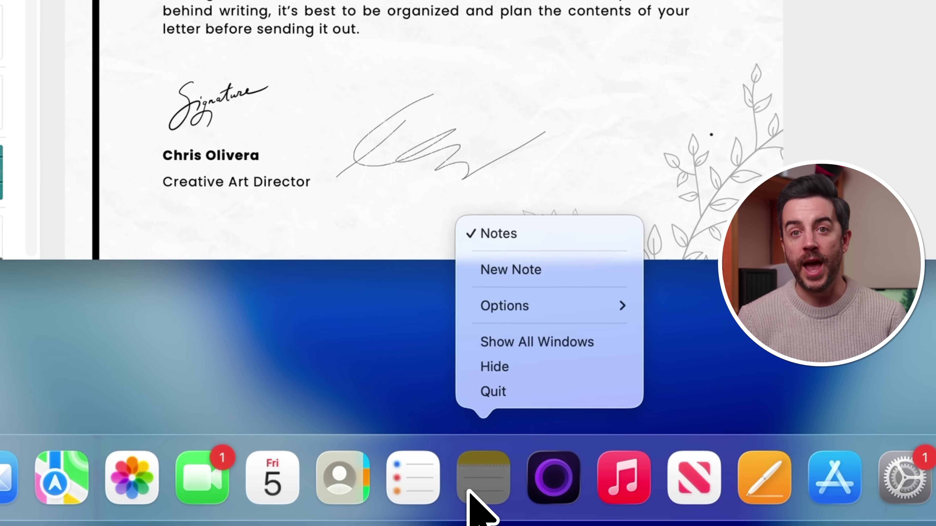
pyautogui.click(521, 275)
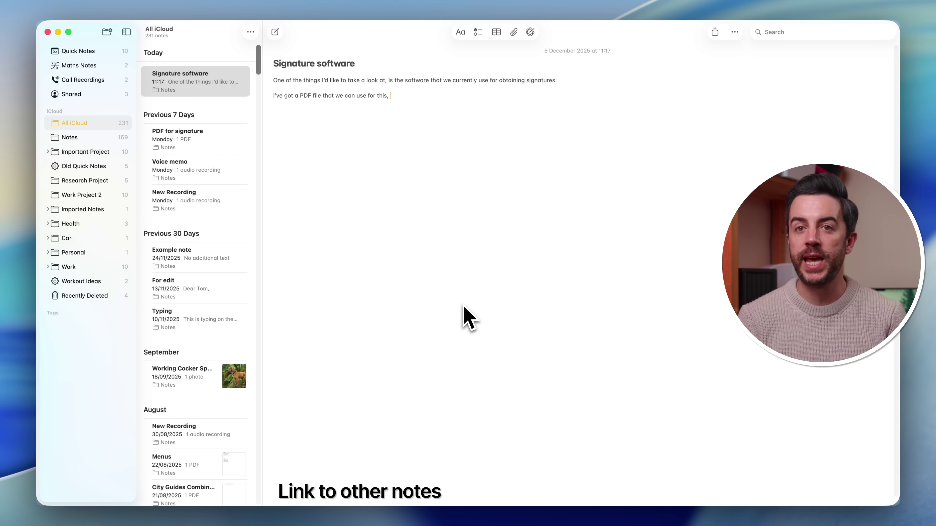
# Type 'which can be found here >>' and link it to the PDF for signature note.
pyautogui.write('which can be ')
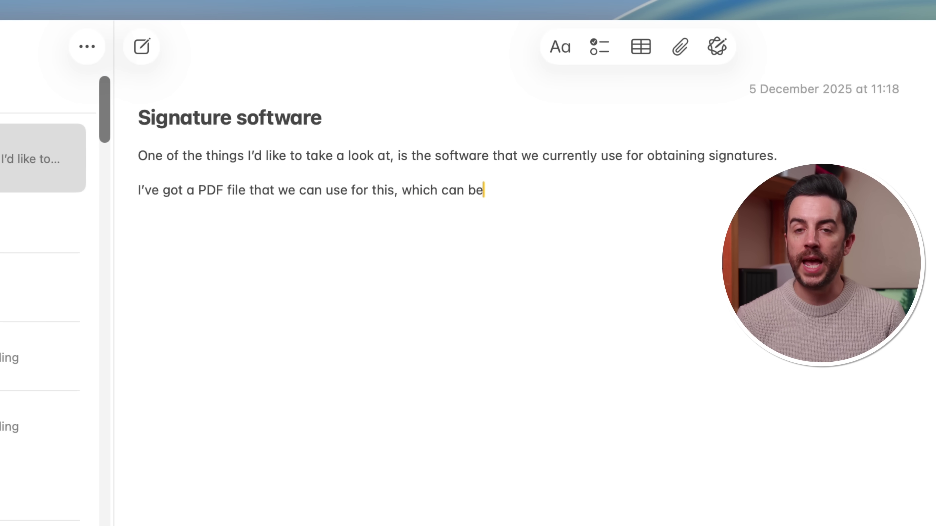
pyautogui.write('found here')
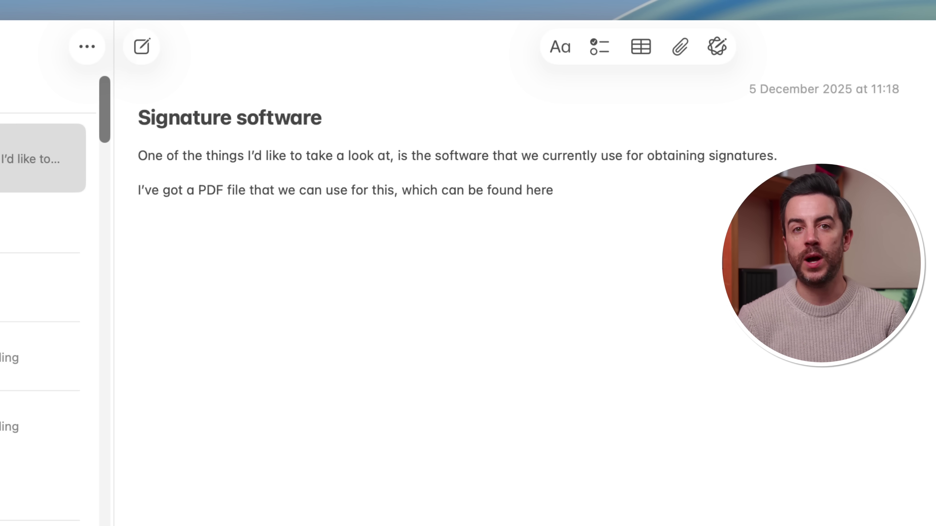
pyautogui.write('>>')
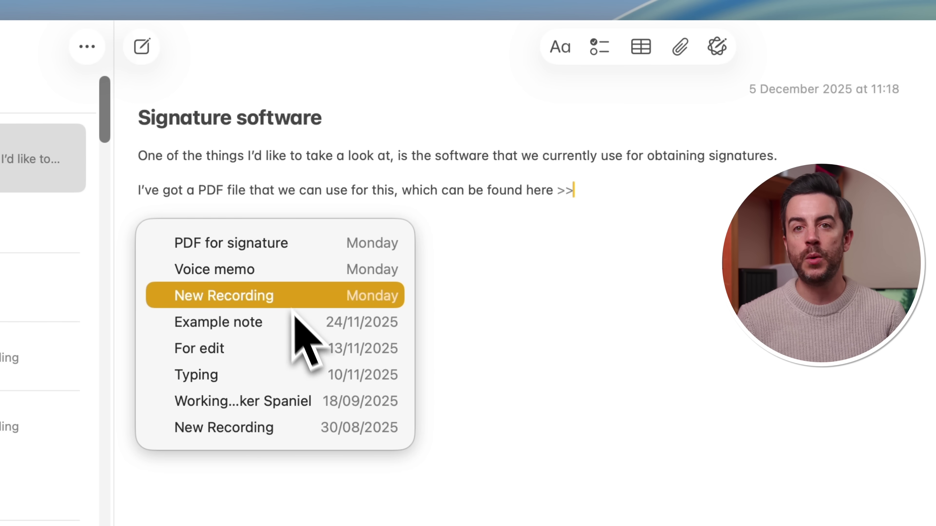
pyautogui.click(266, 252)
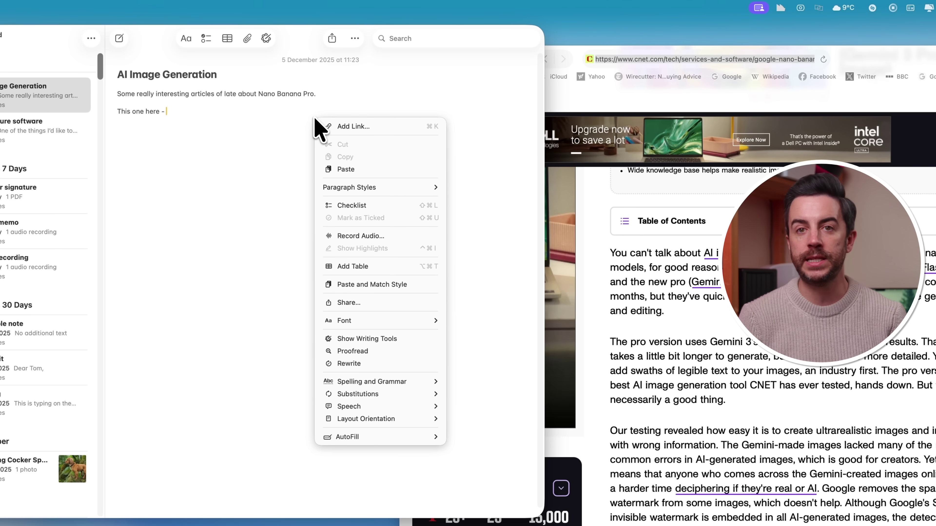
# Paste the CNET article link and the copied paragraph into the AI Image Generation note.
pyautogui.click(338, 169)
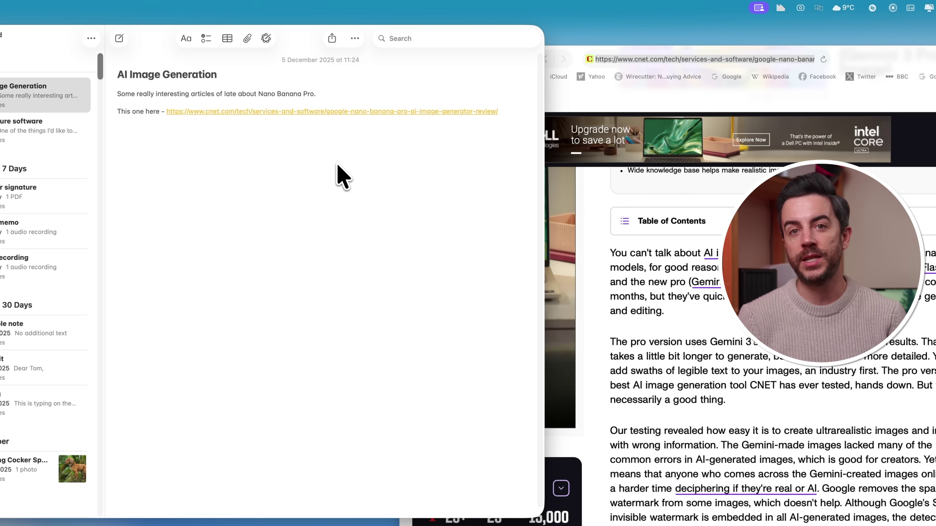
pyautogui.rightClick(223, 184)
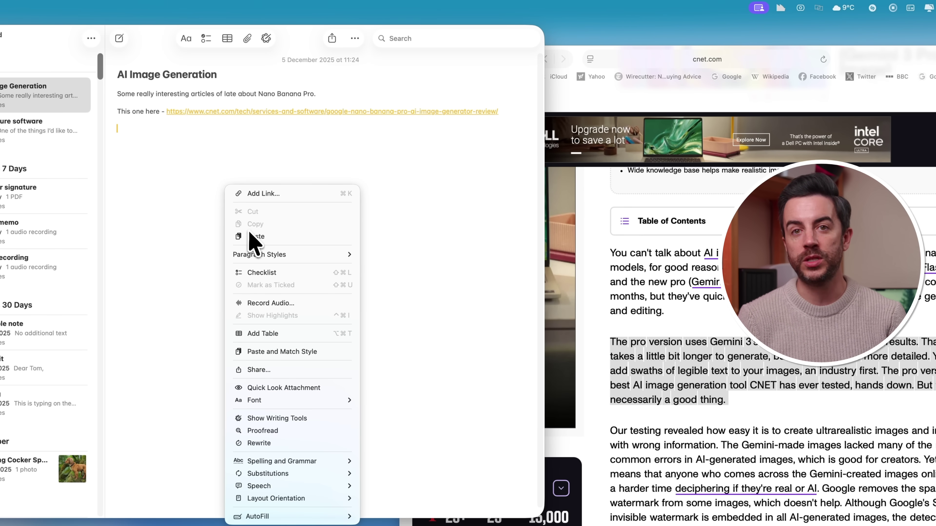
pyautogui.click(250, 240)
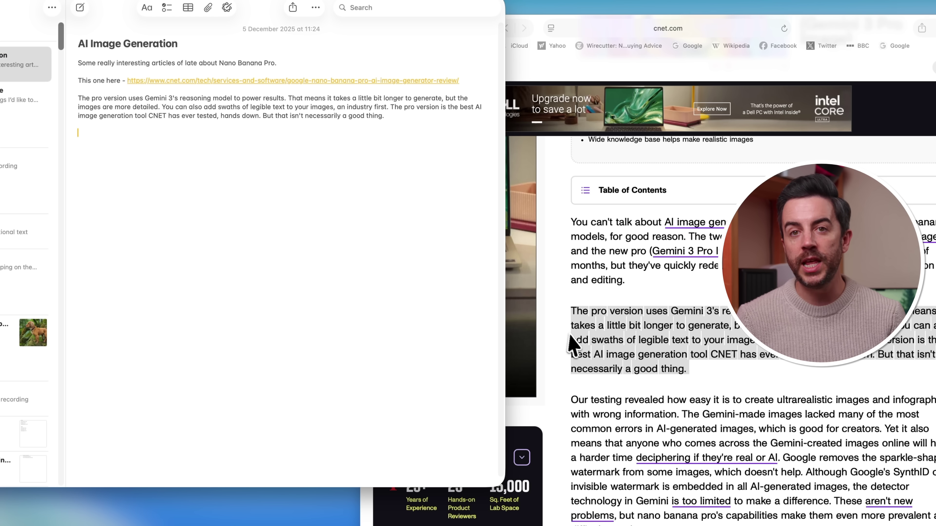
# Add the selected article paragraph in Safari to a Quick Note.
pyautogui.click(573, 345)
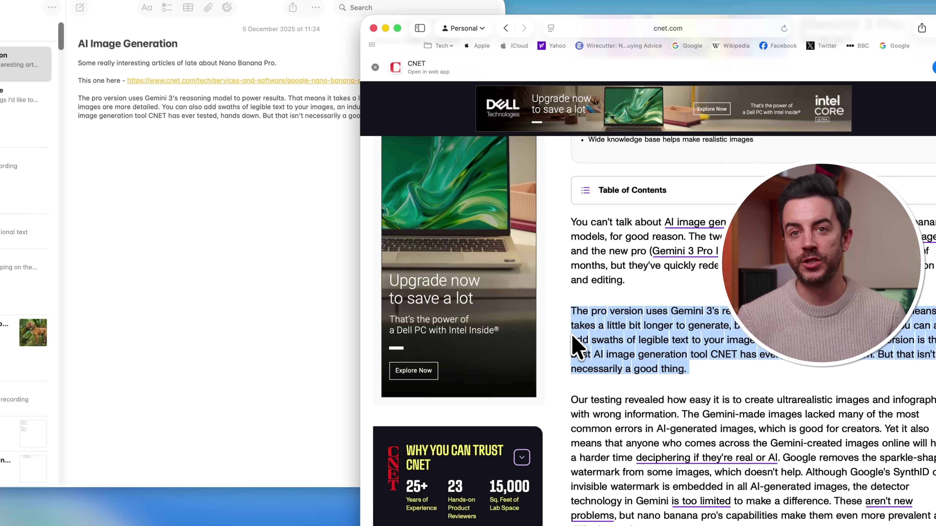
pyautogui.rightClick(589, 332)
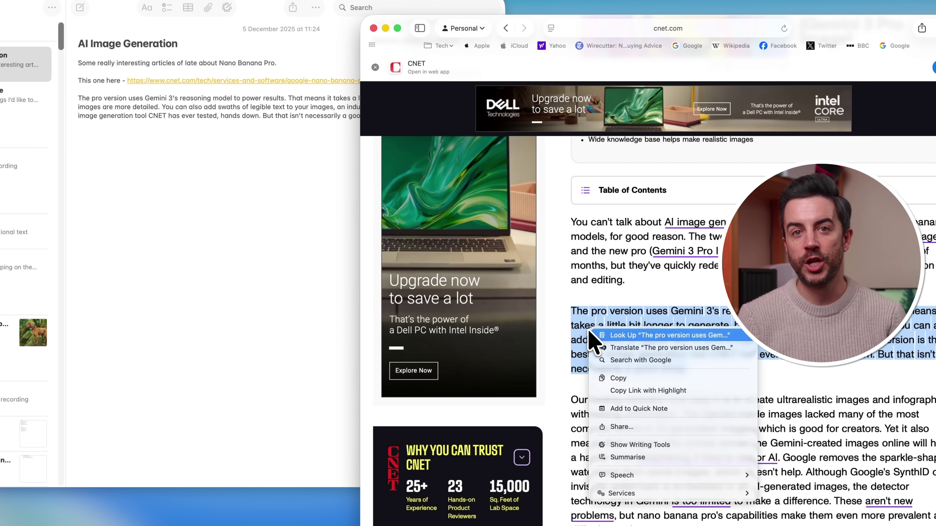
pyautogui.click(626, 409)
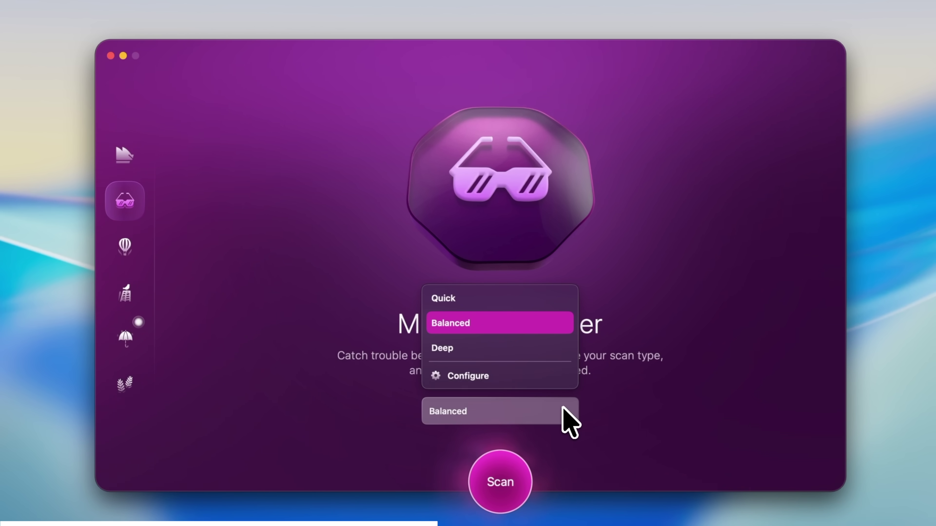
# Start a Moonlock malware scan, visit VPN, then read the Security Advisor's strong-password tip.
pyautogui.click(506, 466)
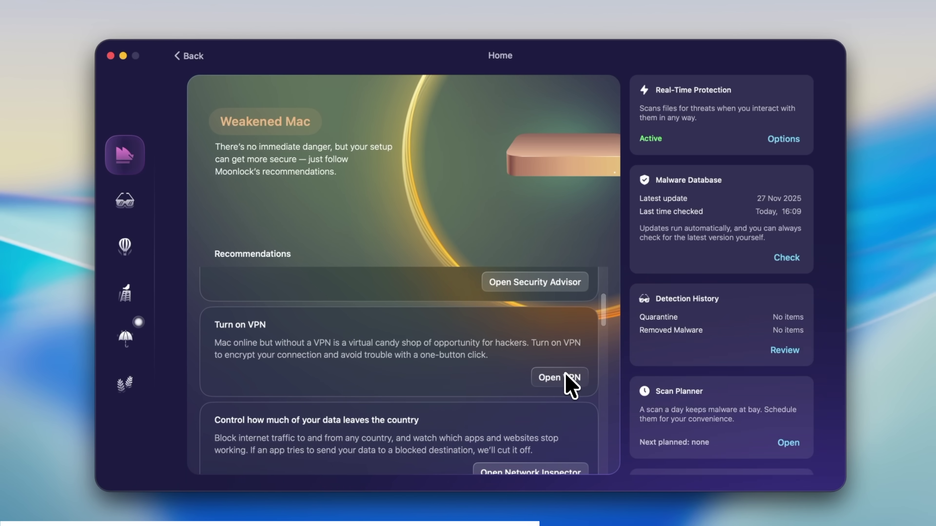
pyautogui.click(559, 378)
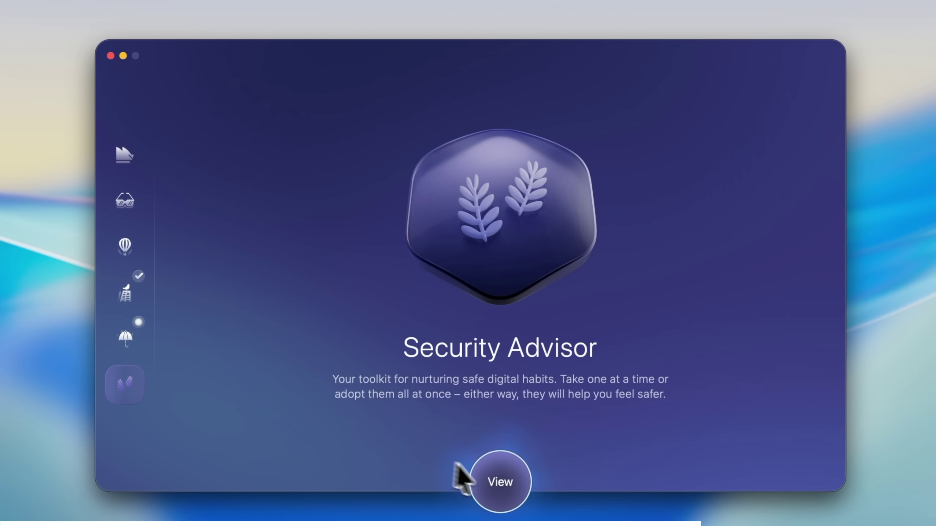
pyautogui.click(490, 479)
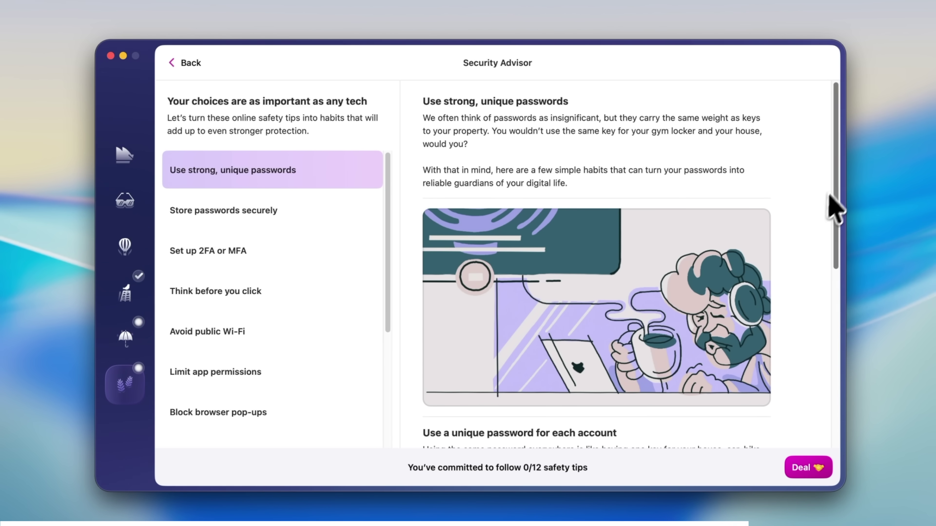
pyautogui.scroll(-3, 838, 198)
pyautogui.moveTo(837, 198); pyautogui.dragTo(832, 340)
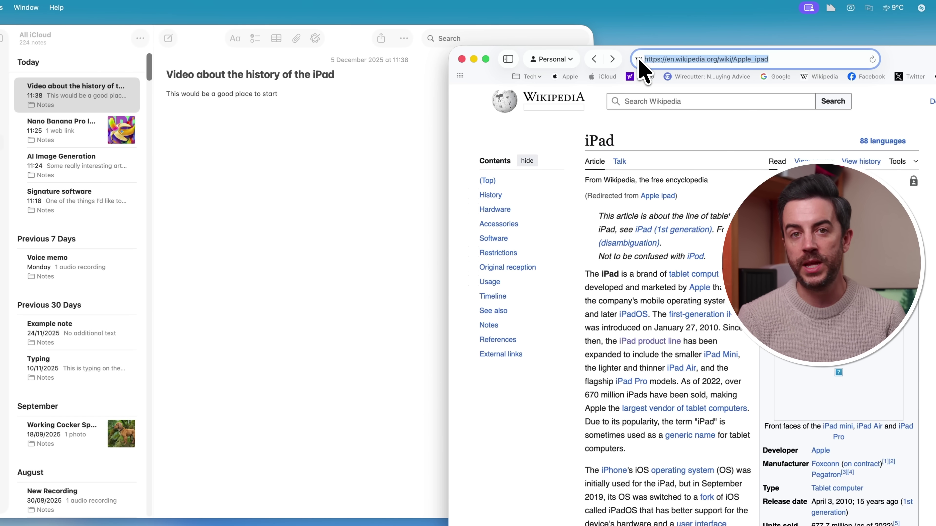
# Drag the iPad Wikipedia URL from Safari into the iPad history note as a link card.
pyautogui.moveTo(639, 61); pyautogui.dragTo(332, 106)
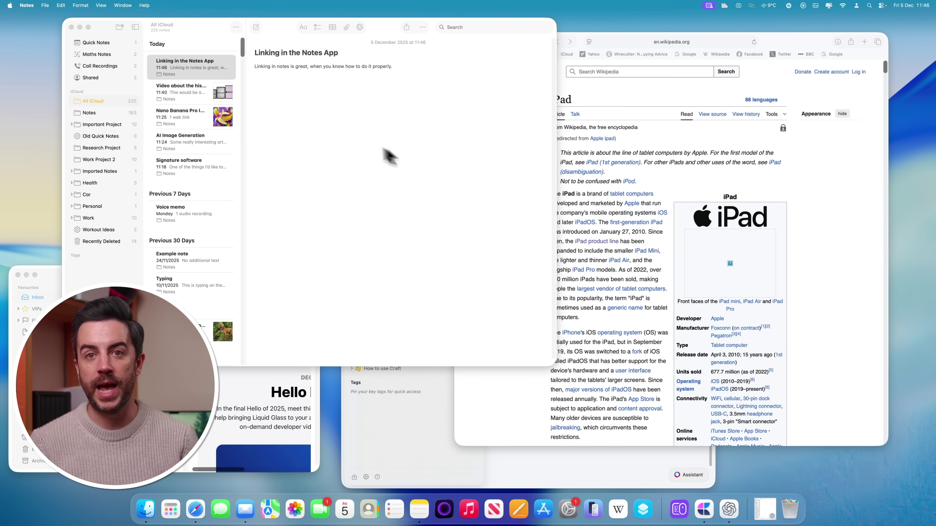
# Open the Linking note in its own window; add All Docs, Hello Developer and iPad Wikipedia links.
pyautogui.click(219, 74)
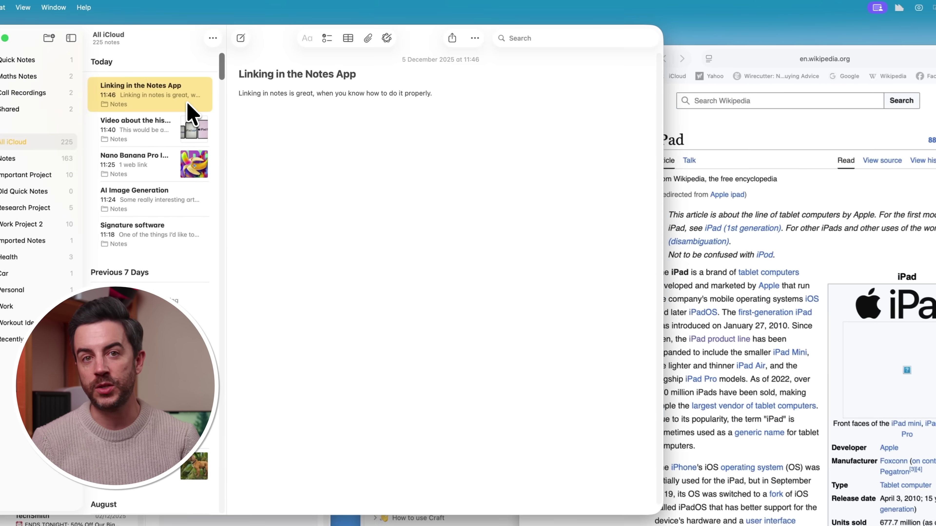
pyautogui.doubleClick(188, 111)
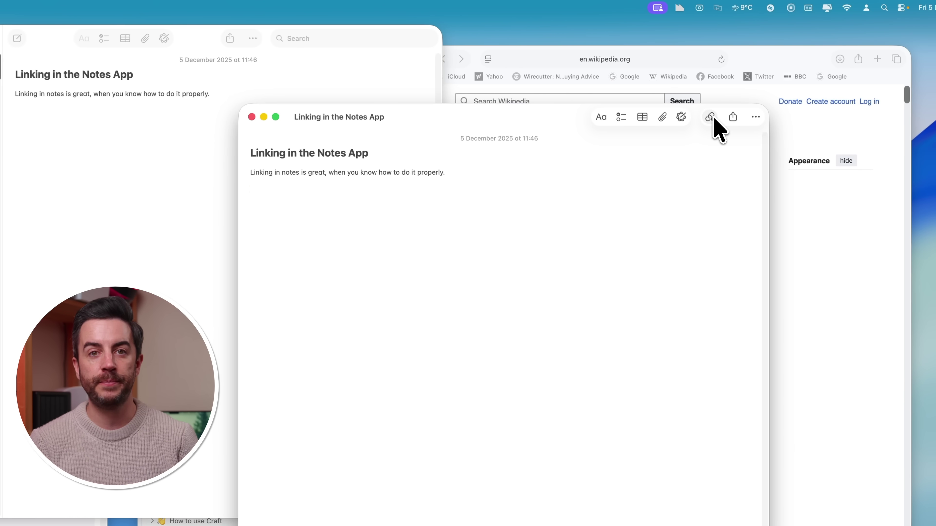
pyautogui.click(713, 118)
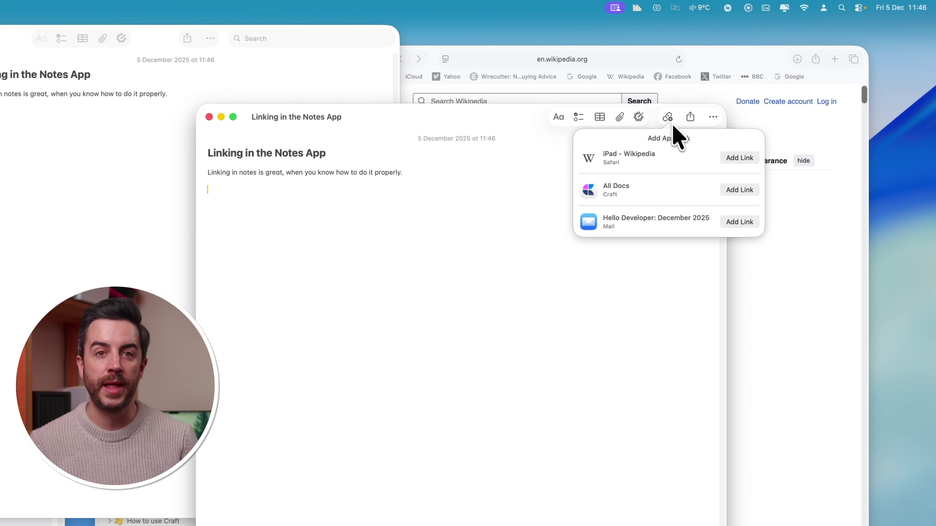
pyautogui.click(733, 190)
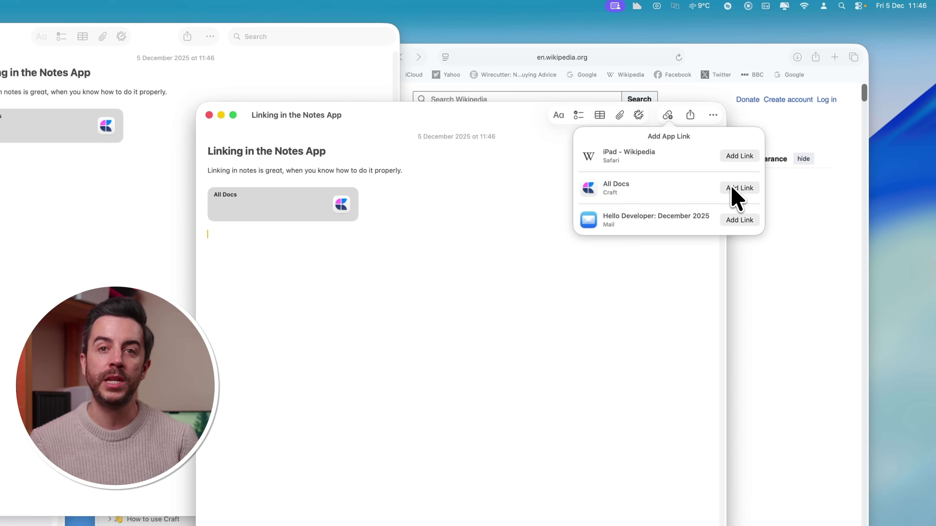
pyautogui.click(734, 221)
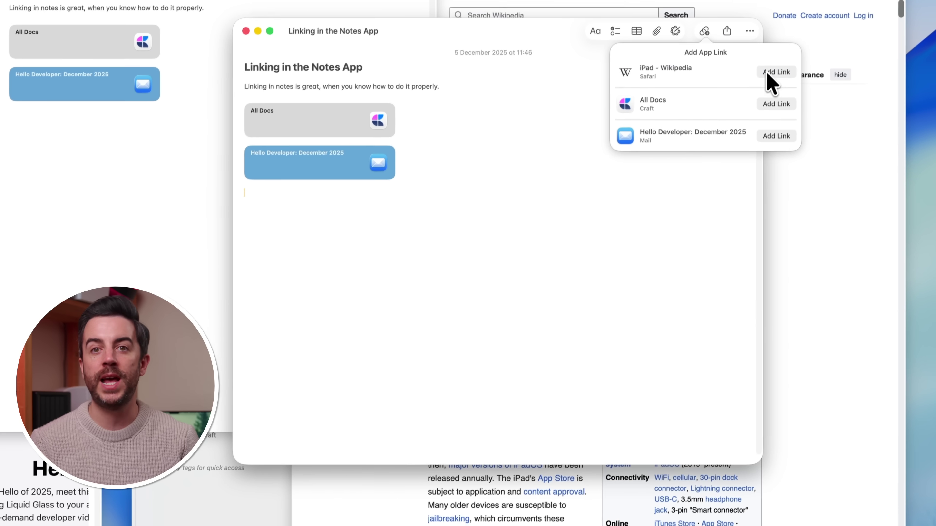
pyautogui.click(735, 156)
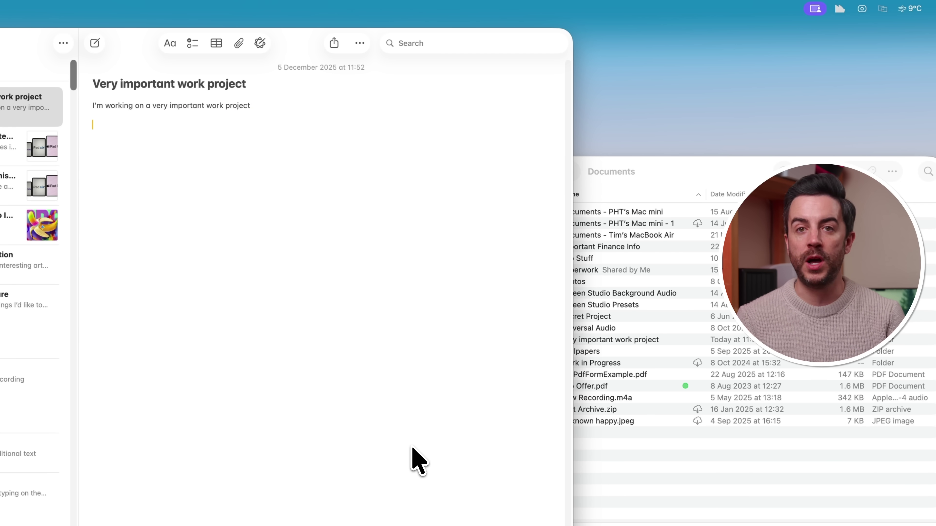
# Drag the Very important work project folder from Documents into the work project note, then open it.
pyautogui.click(650, 167)
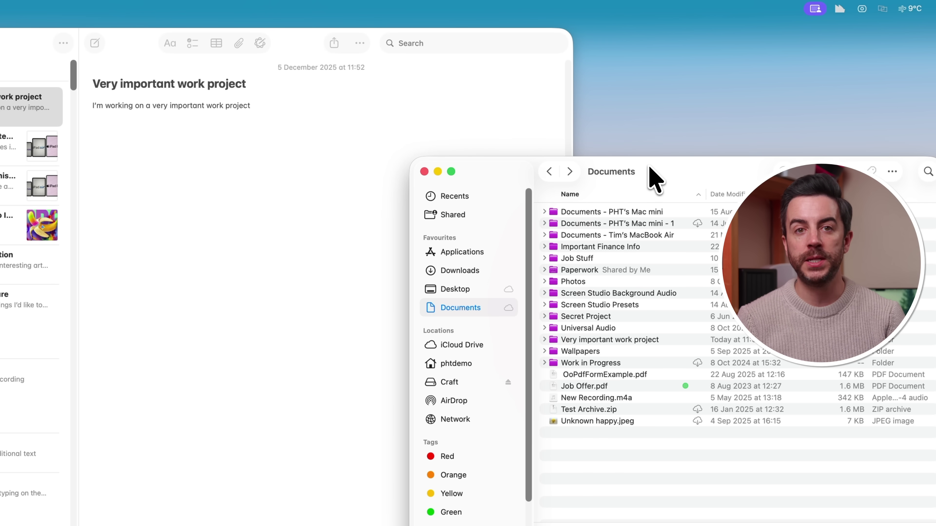
pyautogui.click(579, 343)
pyautogui.moveTo(579, 346); pyautogui.dragTo(171, 201)
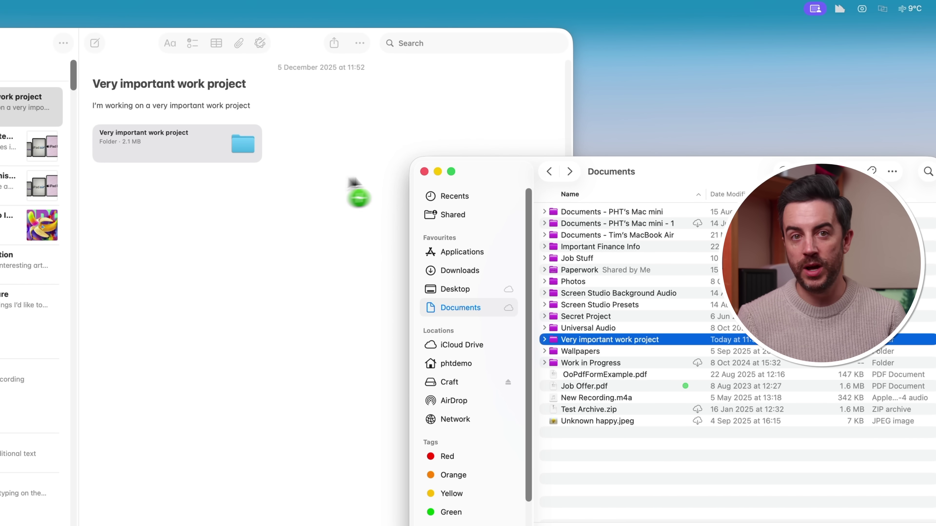
pyautogui.click(425, 172)
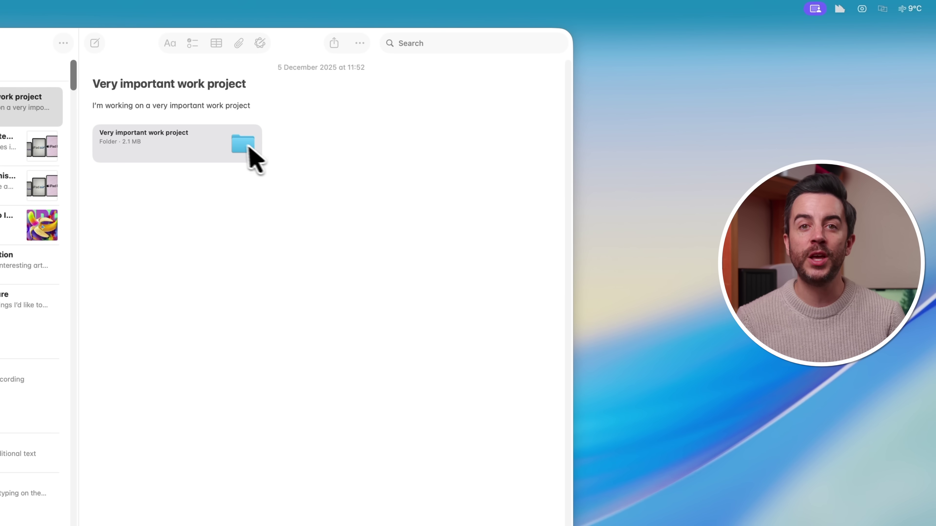
pyautogui.doubleClick(239, 146)
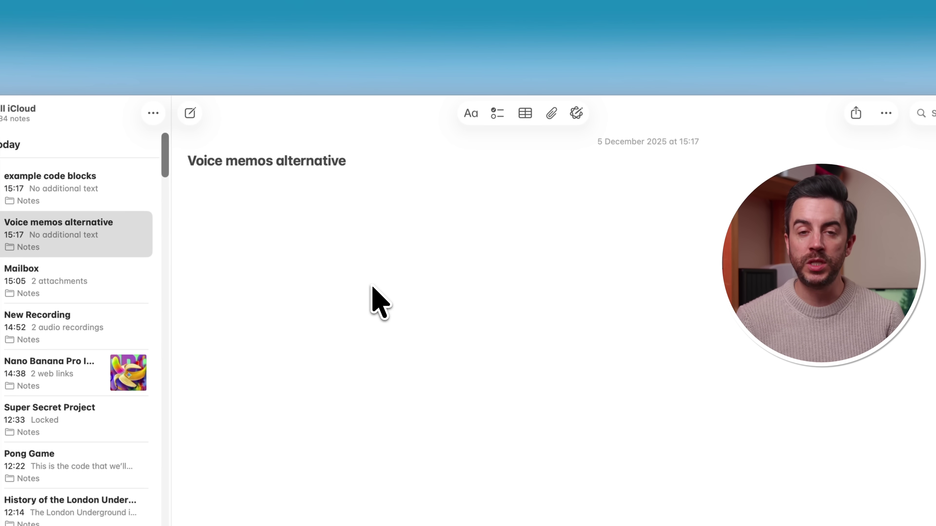
# Record a 4-second audio clip into the Voice memos alternative note.
pyautogui.click(552, 114)
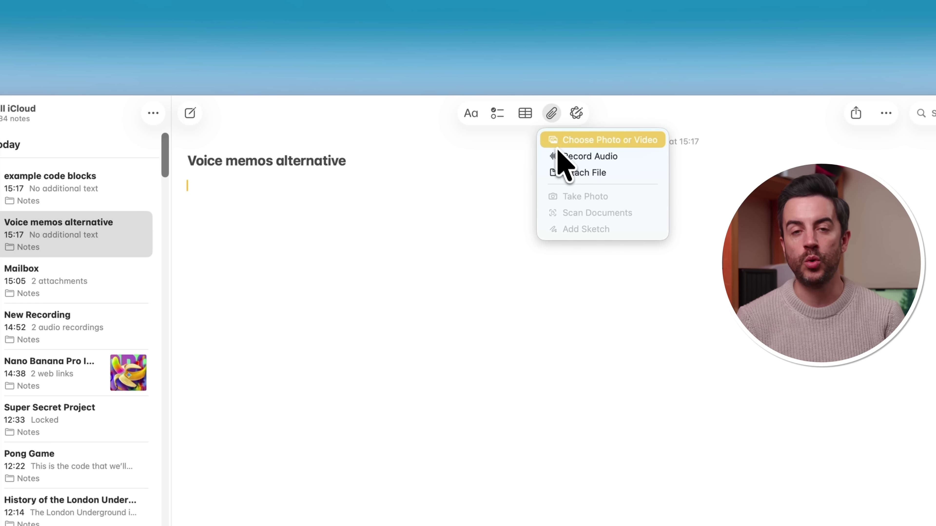
pyautogui.click(559, 156)
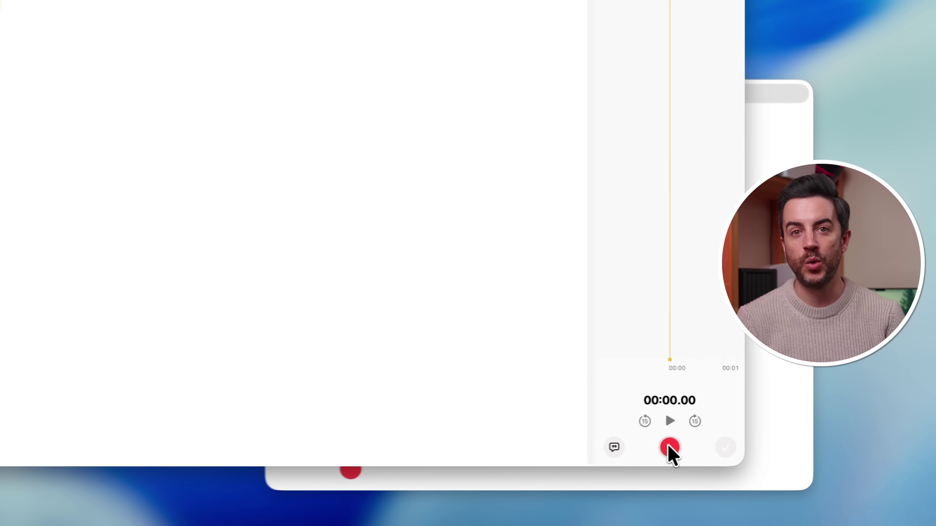
pyautogui.click(754, 433)
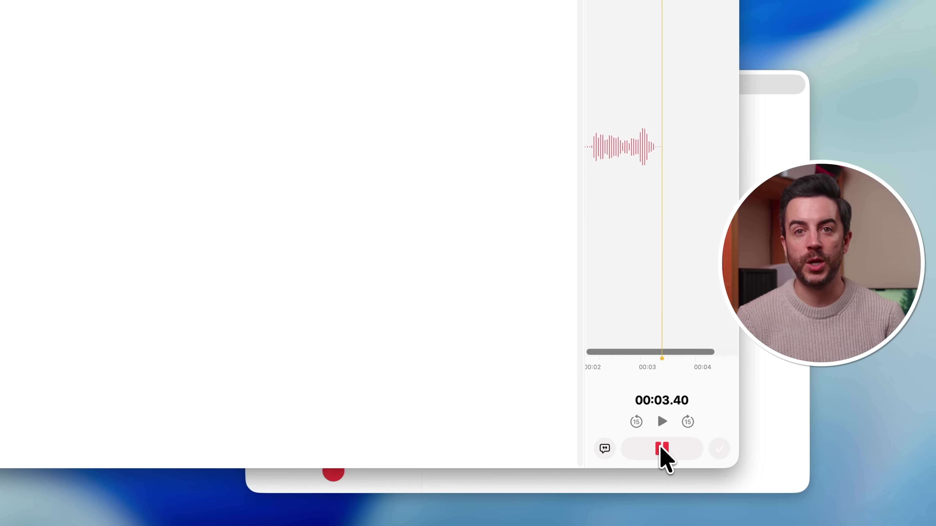
pyautogui.click(661, 449)
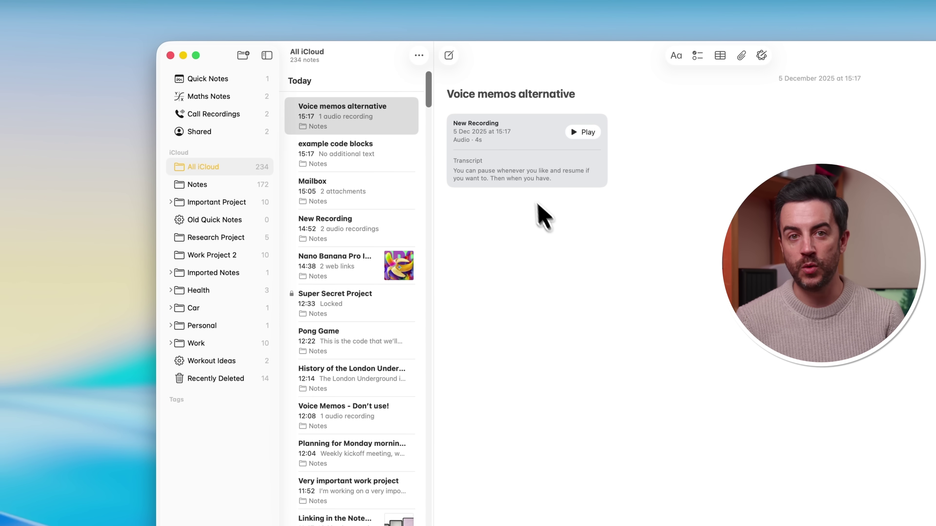
# Drag the audio recording attachment out of the note.
pyautogui.click(515, 167)
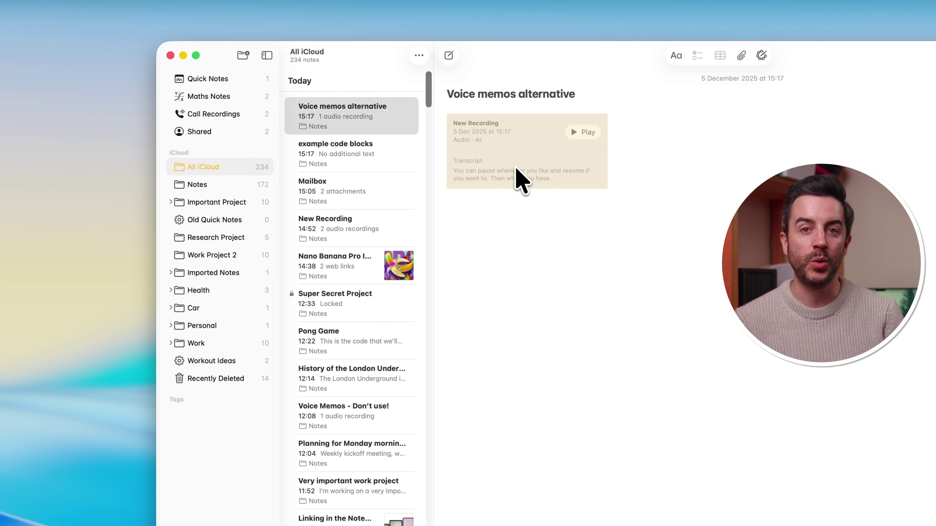
pyautogui.click(515, 214)
pyautogui.moveTo(518, 134); pyautogui.dragTo(59, 182)
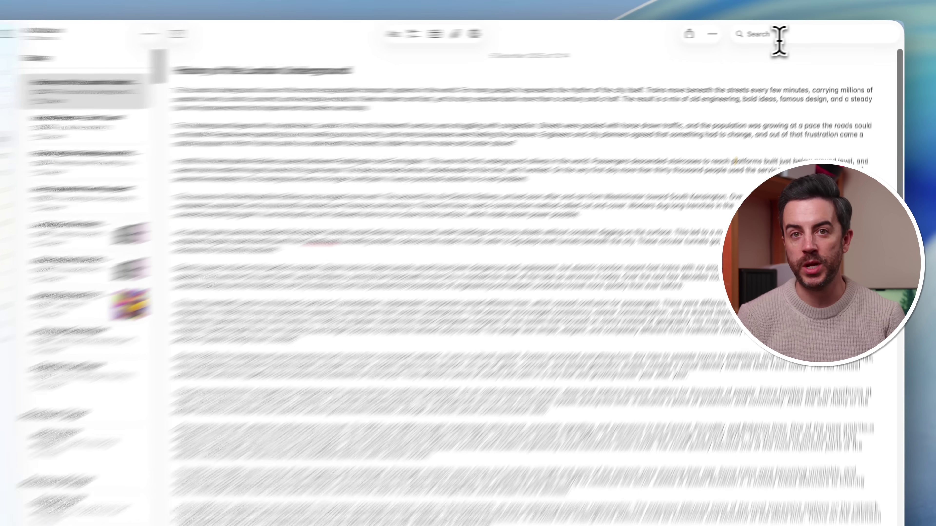
# Search all notes for 'steam', then clear the search and return to the note.
pyautogui.click(779, 41)
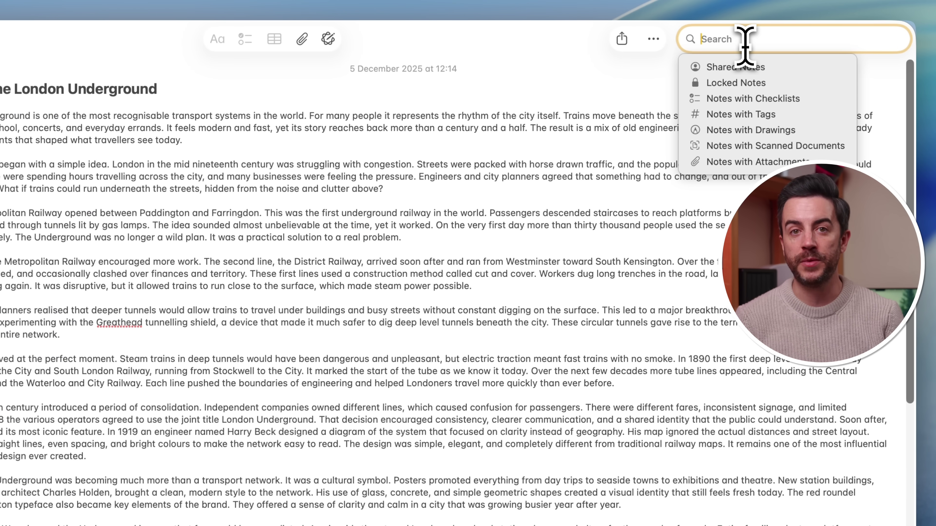
pyautogui.write('steam')
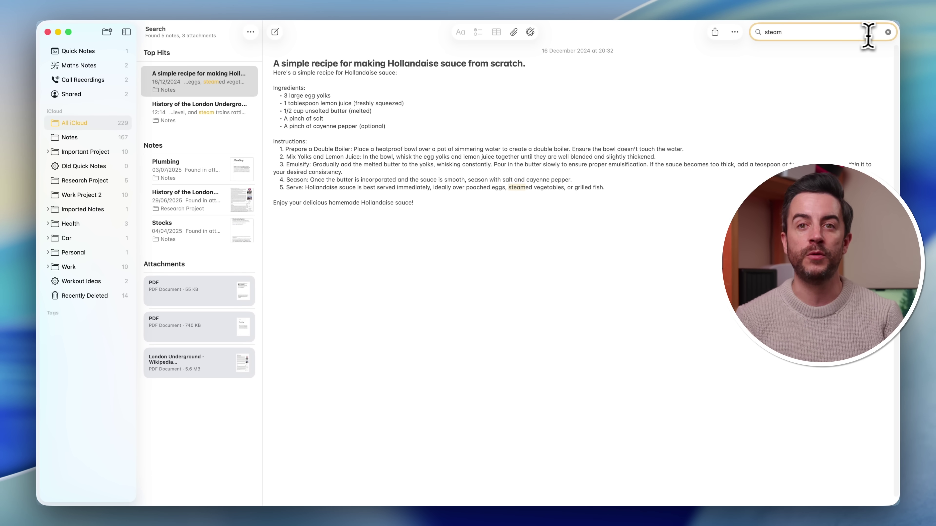
pyautogui.click(888, 32)
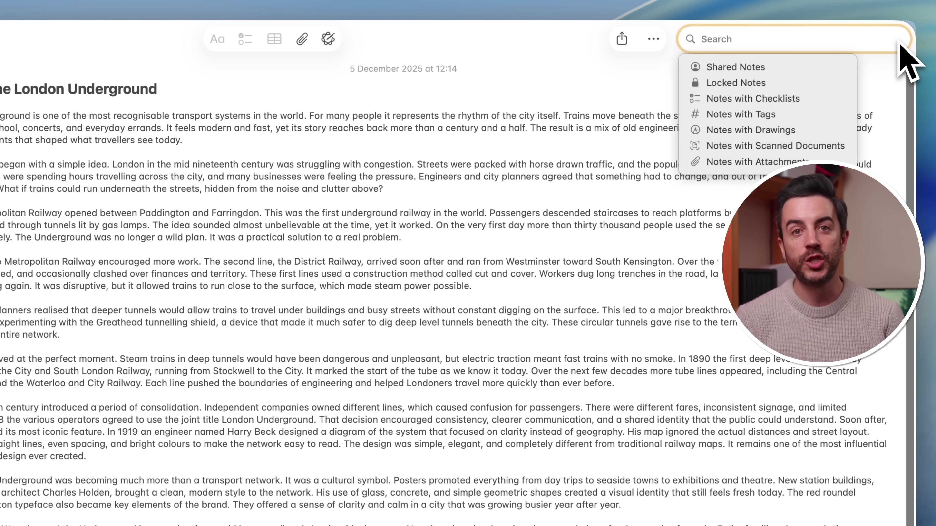
pyautogui.click(631, 170)
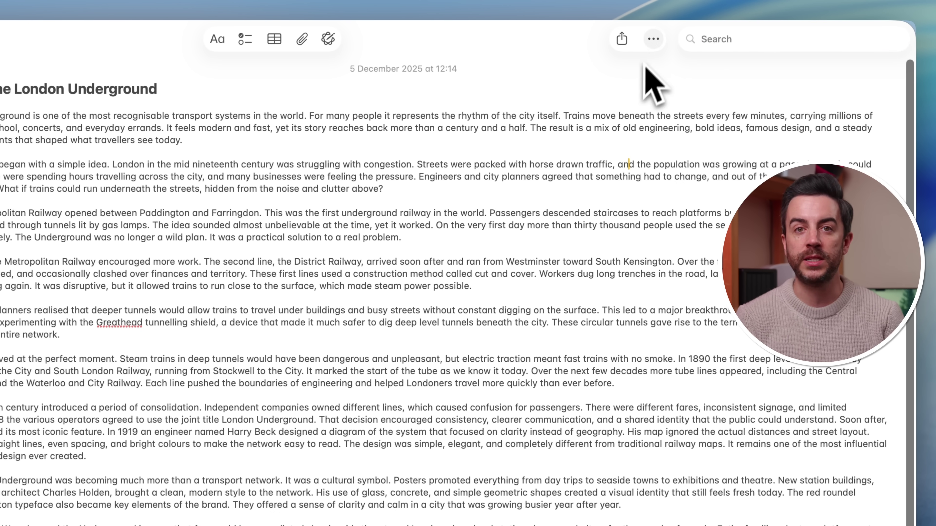
# Find 'steam' within the London Underground note, go to the next match, and enable Replace.
pyautogui.click(653, 41)
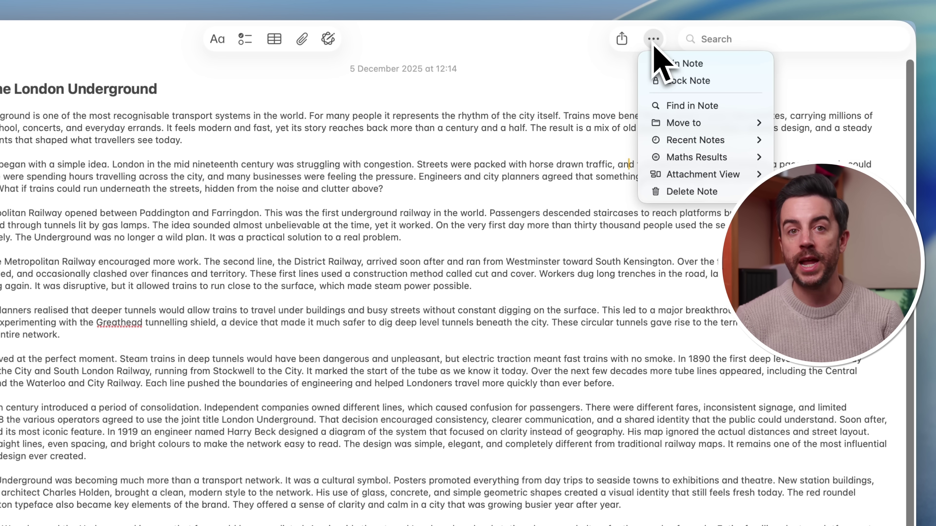
pyautogui.click(671, 109)
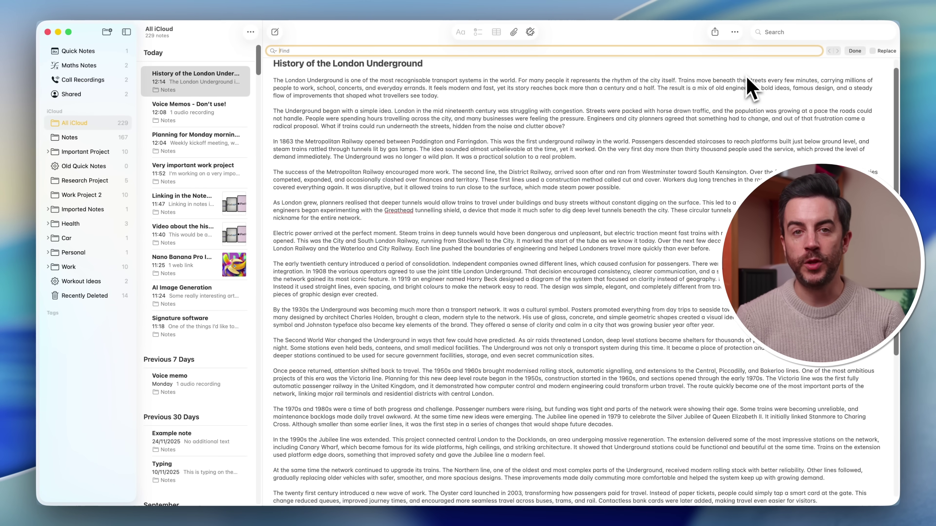
pyautogui.write('steam')
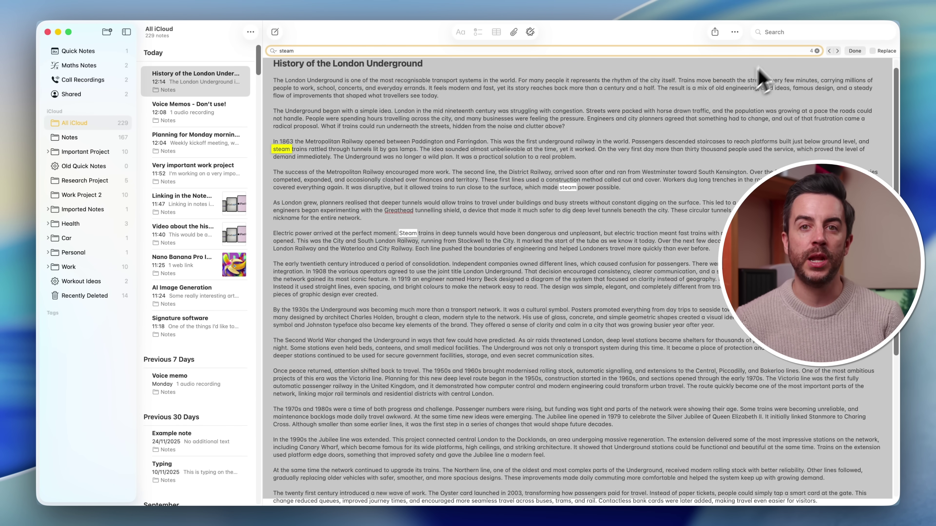
pyautogui.click(837, 51)
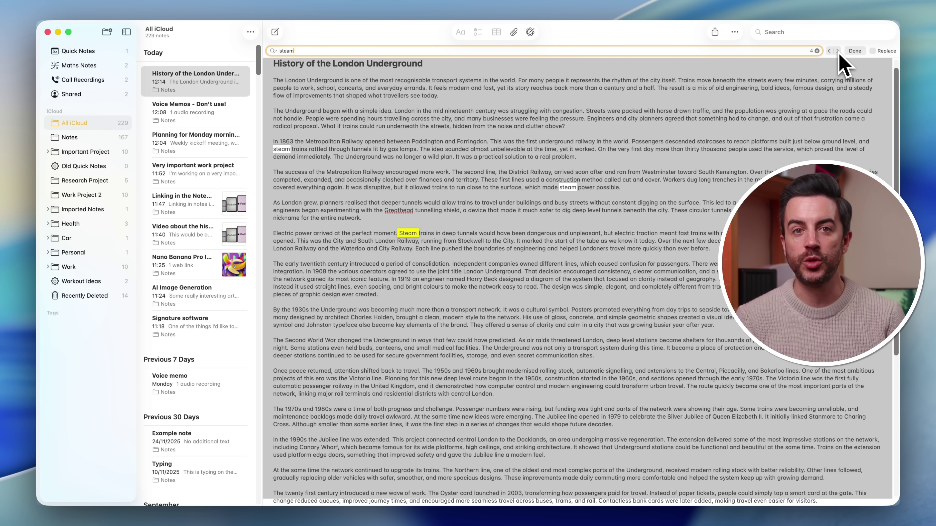
pyautogui.click(872, 51)
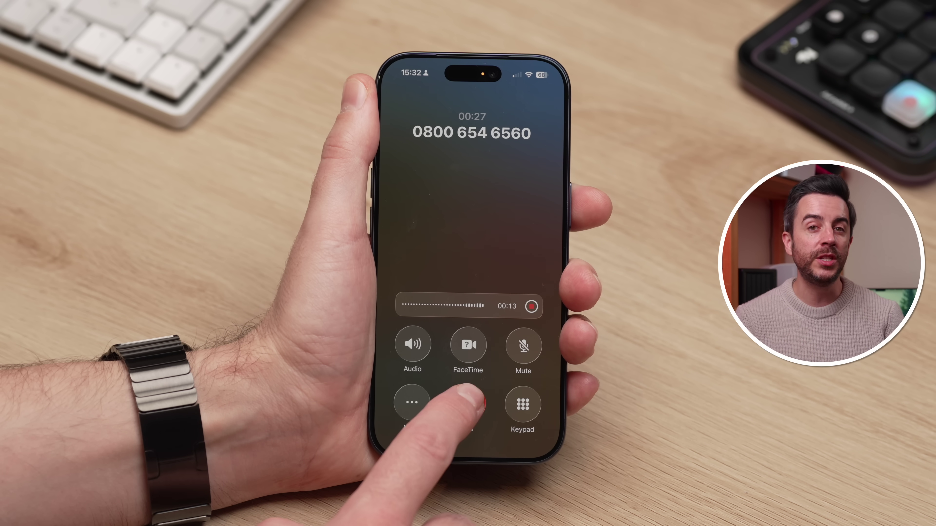
# Hang up the recorded iPhone call so the recording is saved.
pyautogui.click(468, 404)
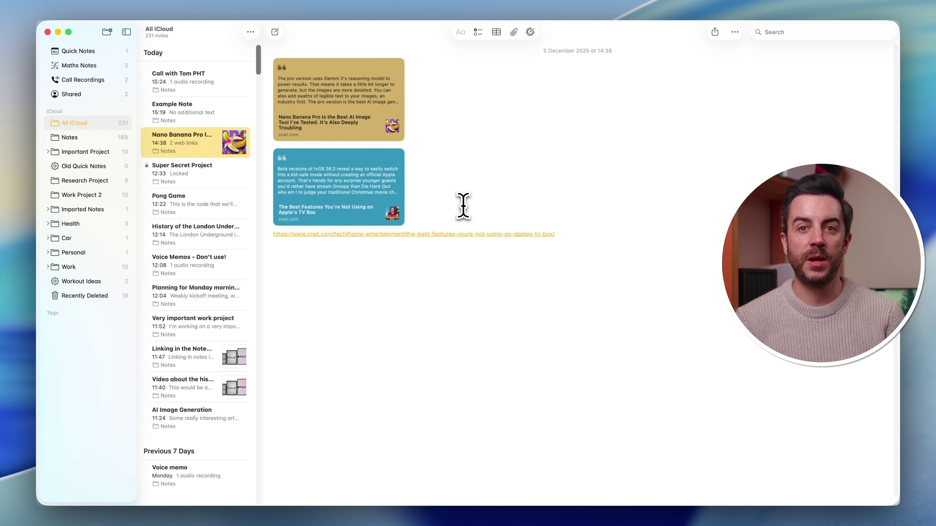
# Open the Call Recordings folder from the Notes sidebar.
pyautogui.click(464, 206)
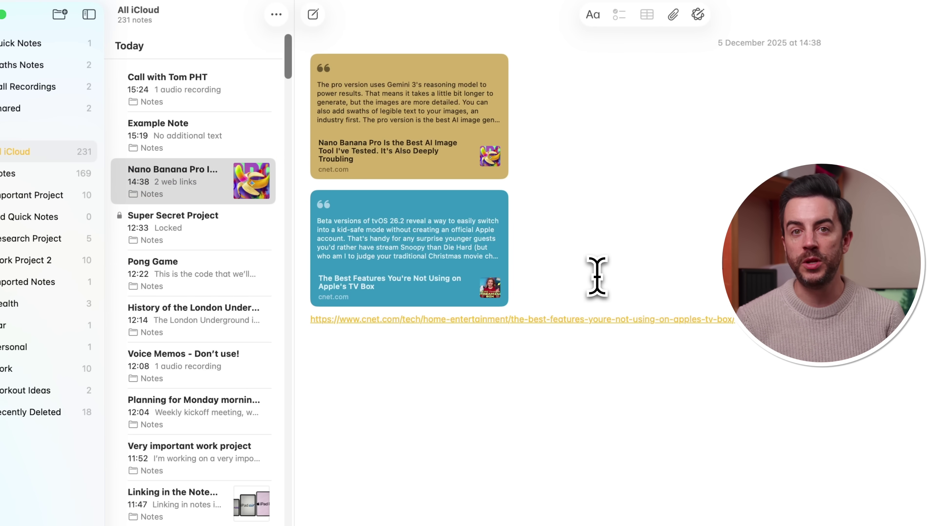
pyautogui.click(55, 93)
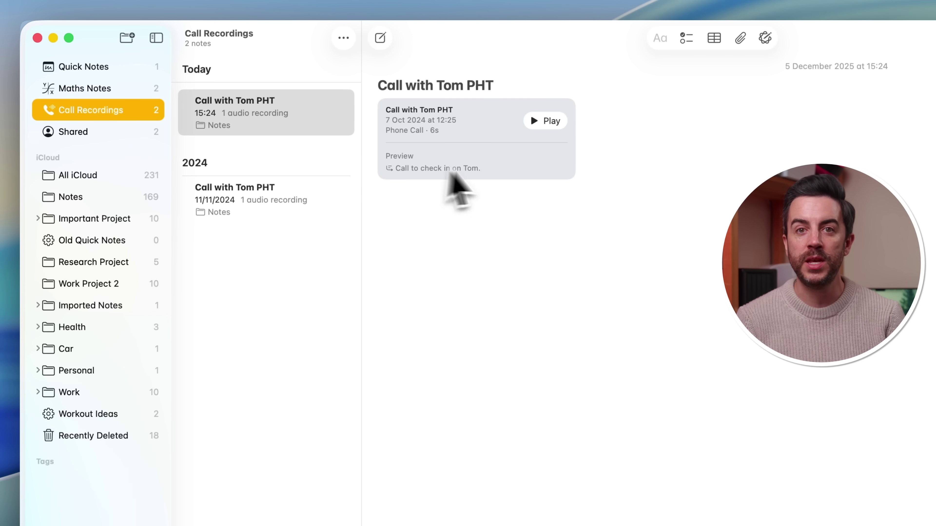
pyautogui.click(501, 170)
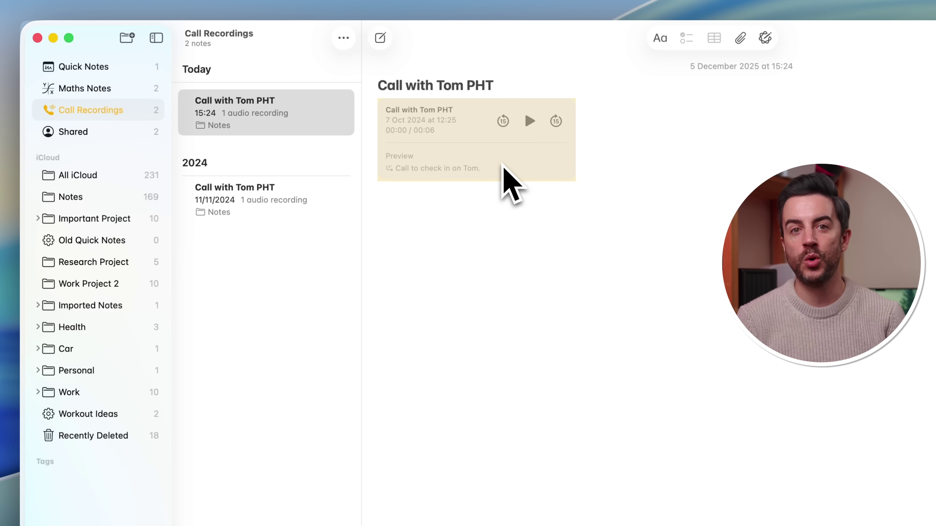
pyautogui.click(498, 194)
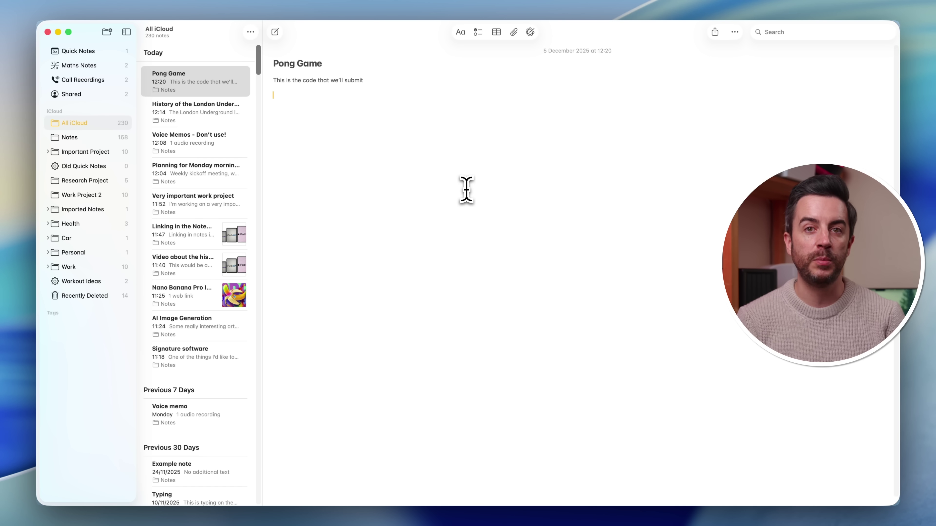
pyautogui.rightClick(316, 110)
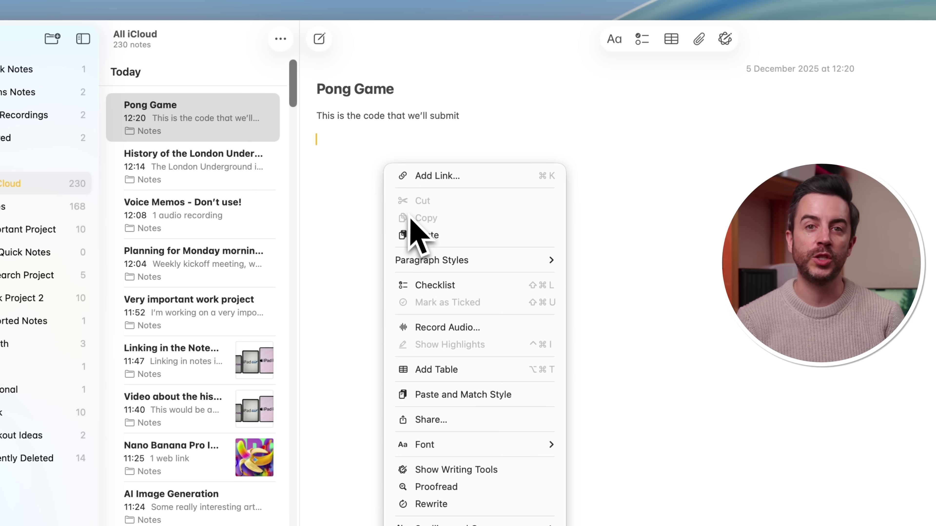
pyautogui.click(419, 235)
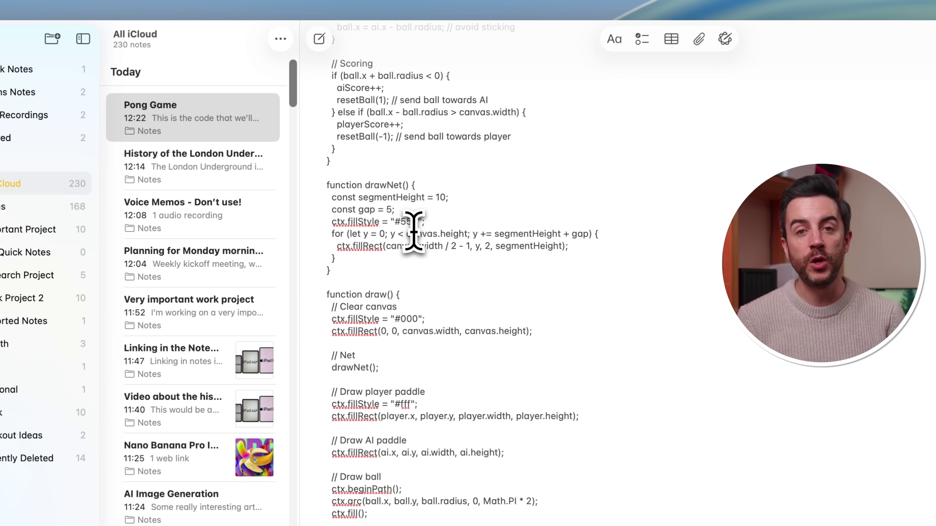
pyautogui.press('super+z')
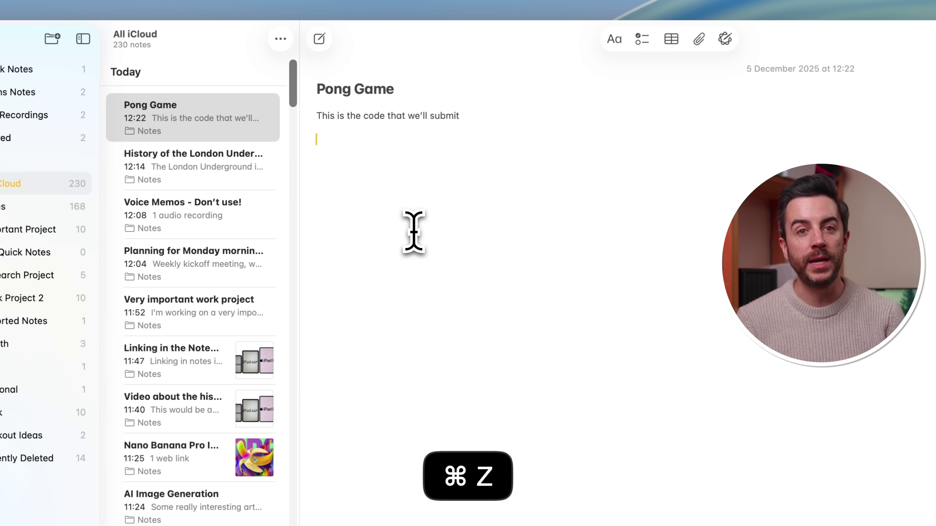
pyautogui.rightClick(394, 184)
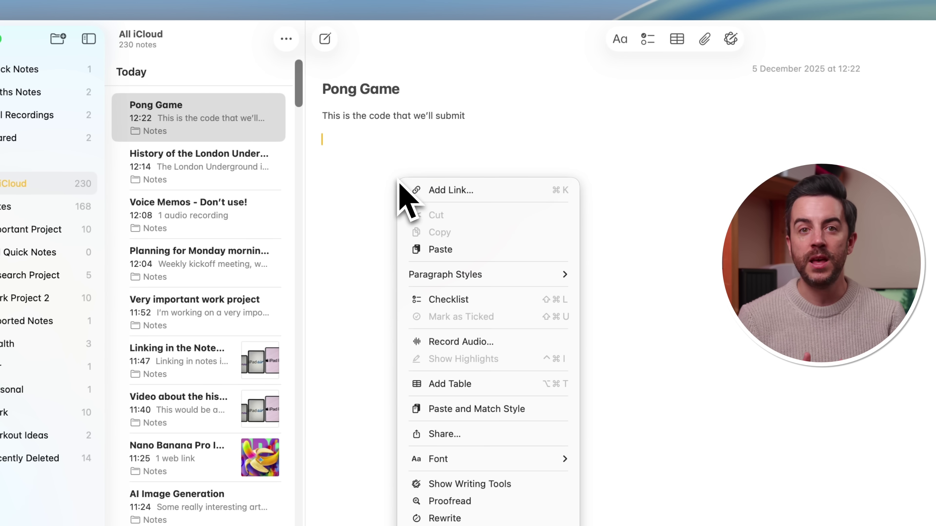
pyautogui.click(398, 186)
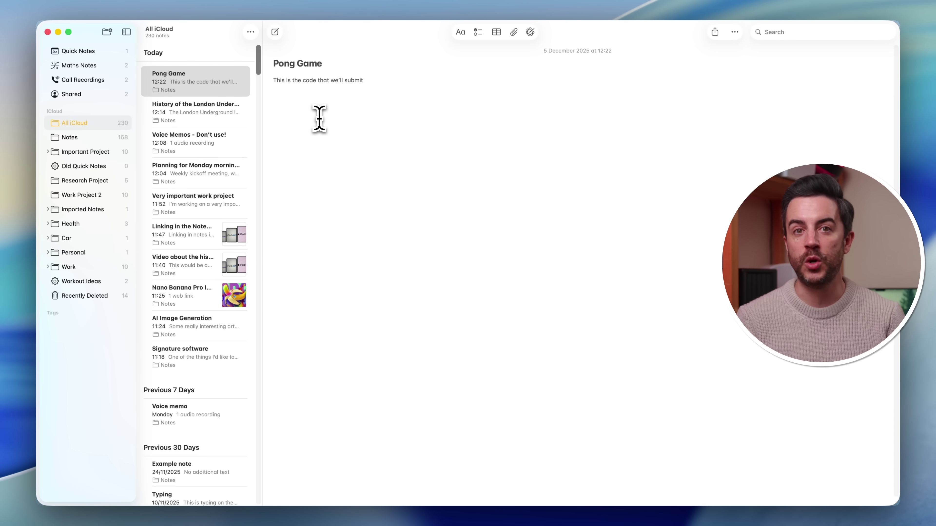
# Make the empty line a Monostyled code block and paste the Pong code into it.
pyautogui.rightClick(320, 119)
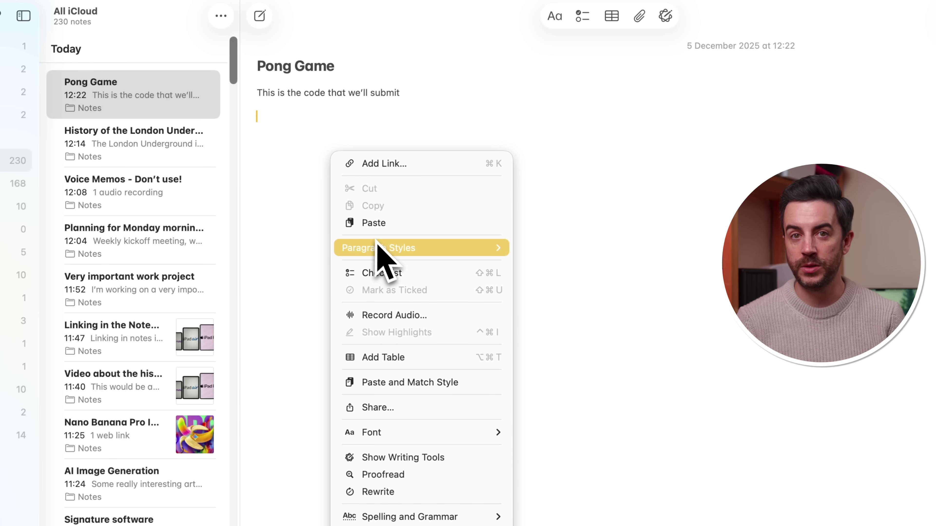
pyautogui.moveTo(379, 251)
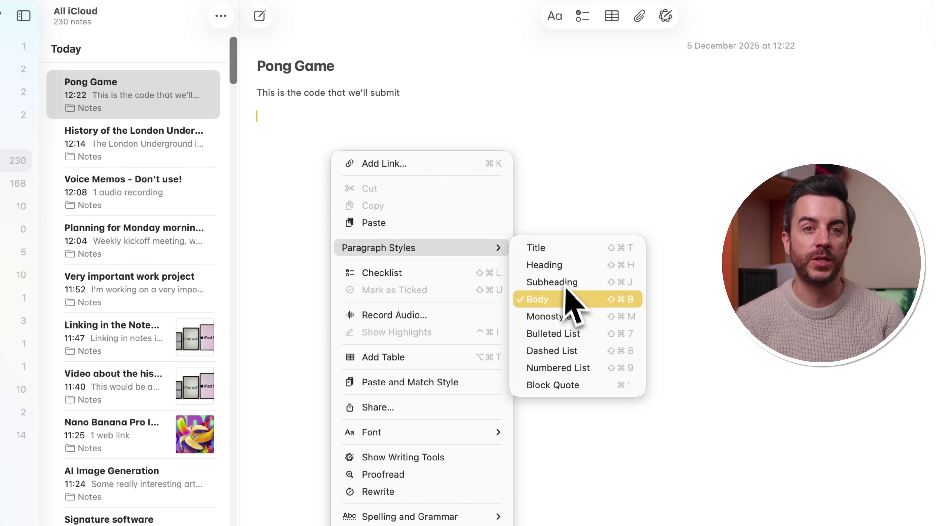
pyautogui.click(570, 324)
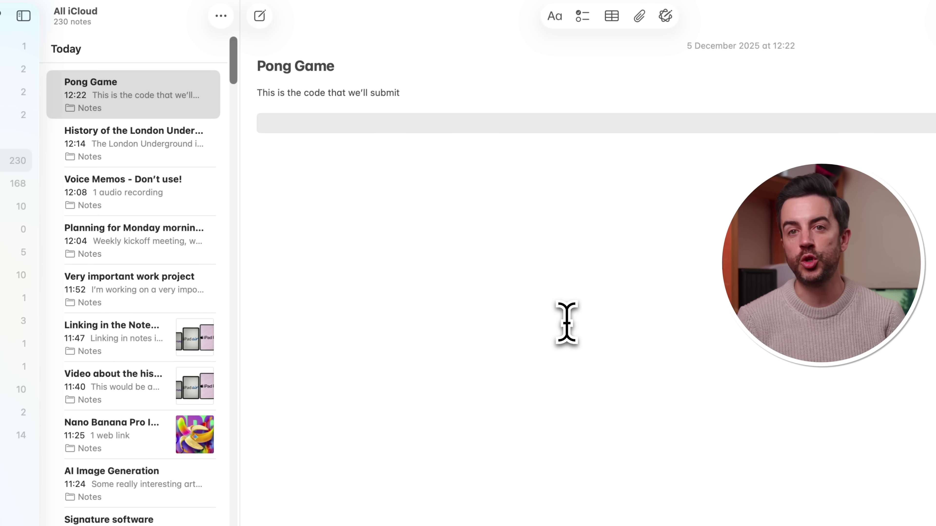
pyautogui.rightClick(284, 125)
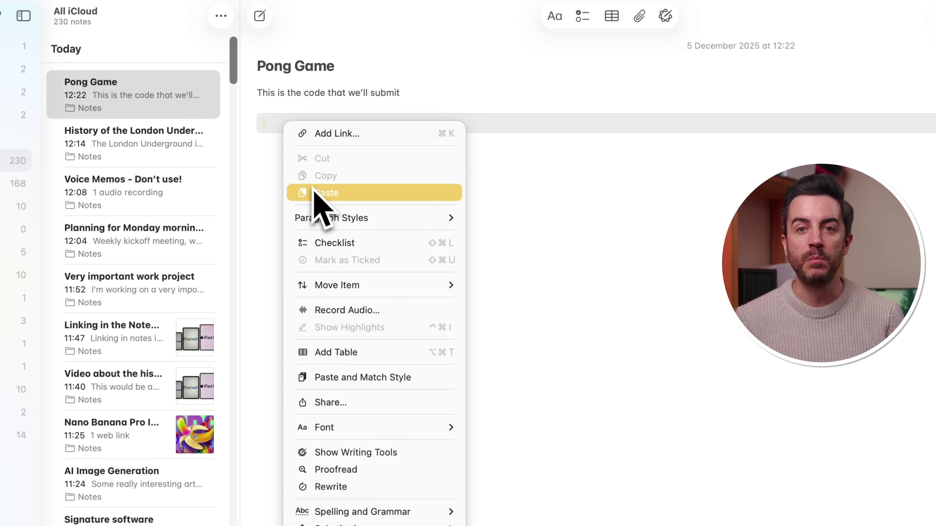
pyautogui.click(316, 194)
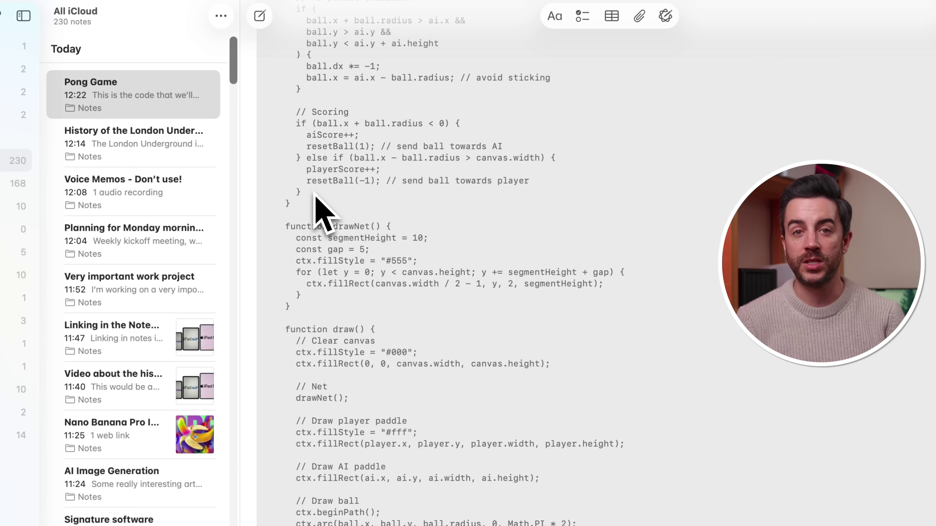
pyautogui.scroll(10, 321, 206)
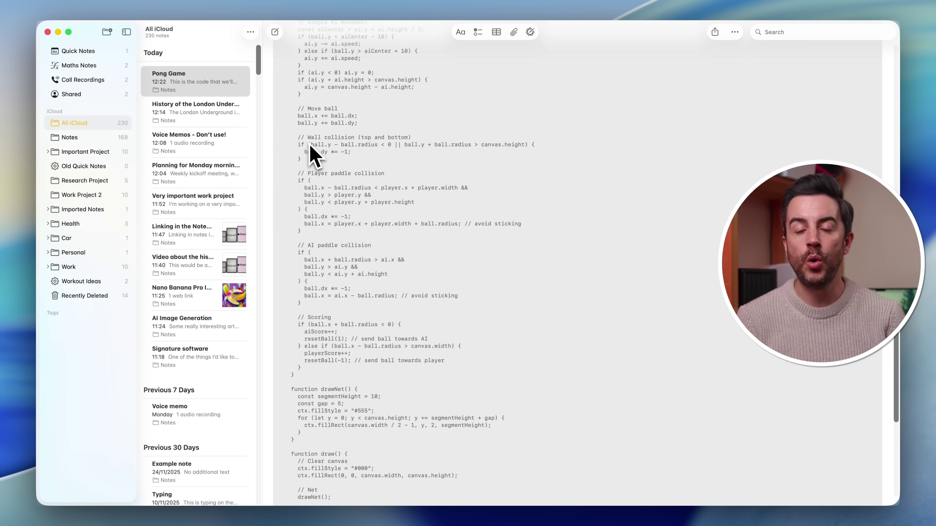
# Open Notes Settings with Cmd+, and show the Sort notes by choices.
pyautogui.scroll(20, 309, 151)
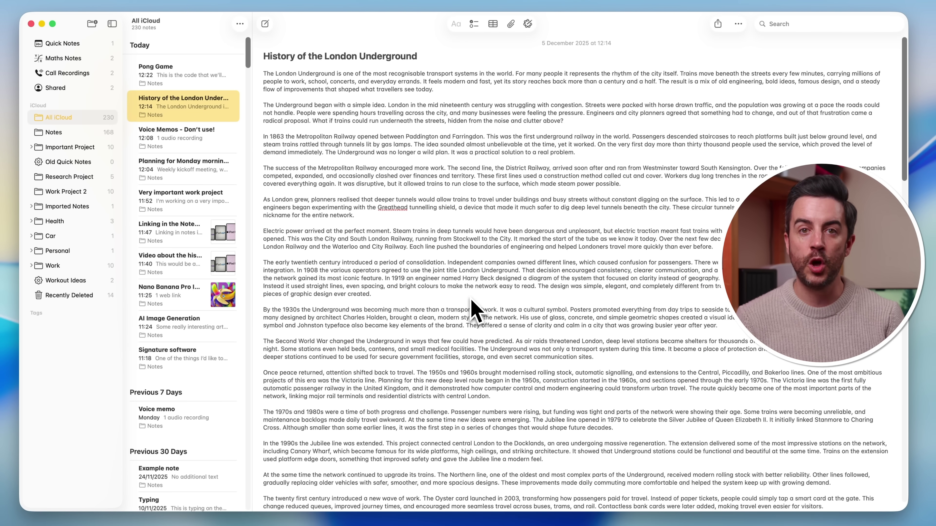
pyautogui.press('super+comma')
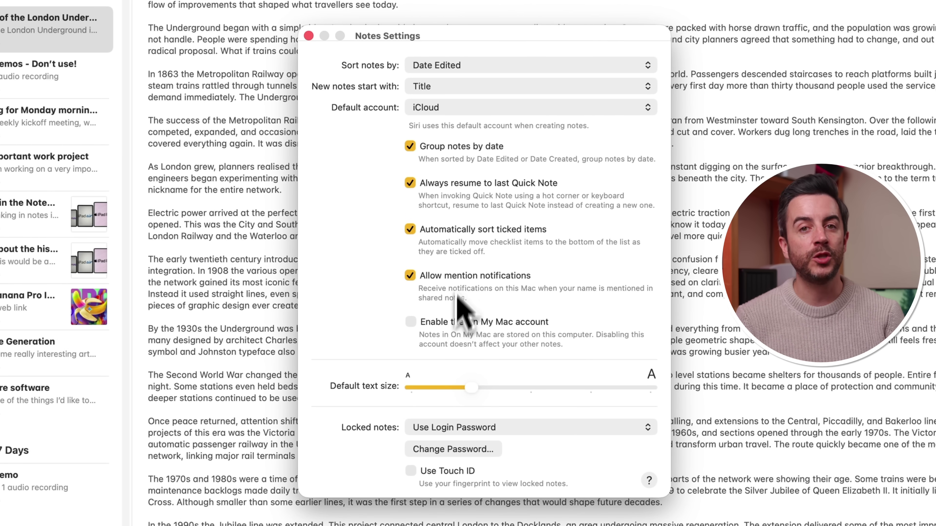
pyautogui.click(478, 66)
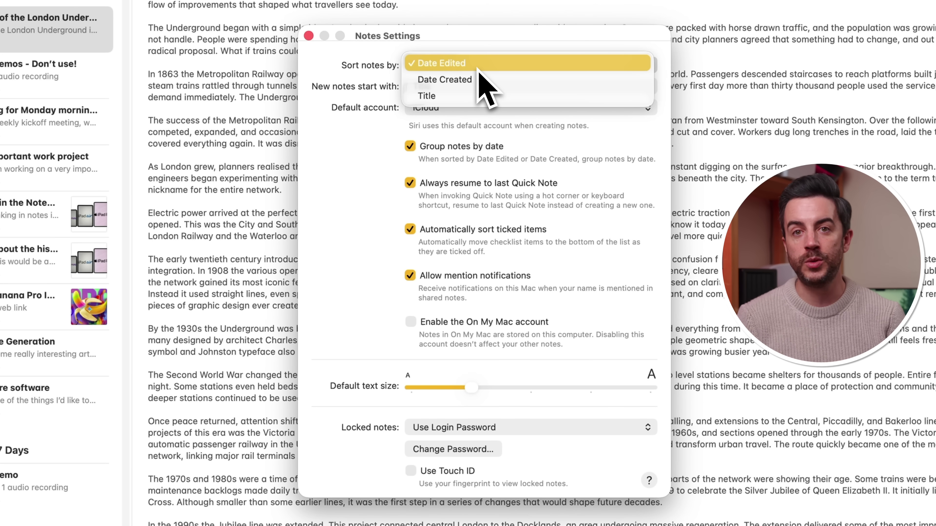
# Leave sorting on Date Edited and uncheck Always resume to last Quick Note.
pyautogui.click(502, 128)
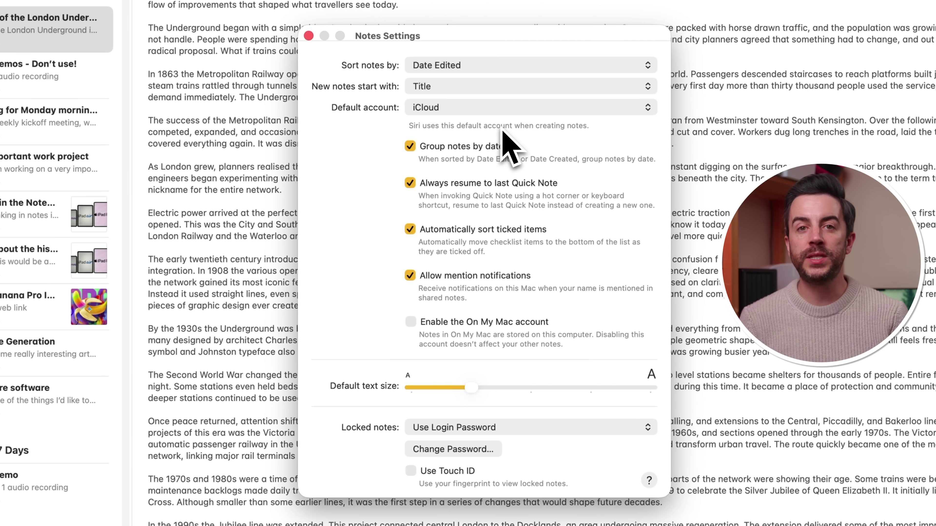
pyautogui.click(412, 184)
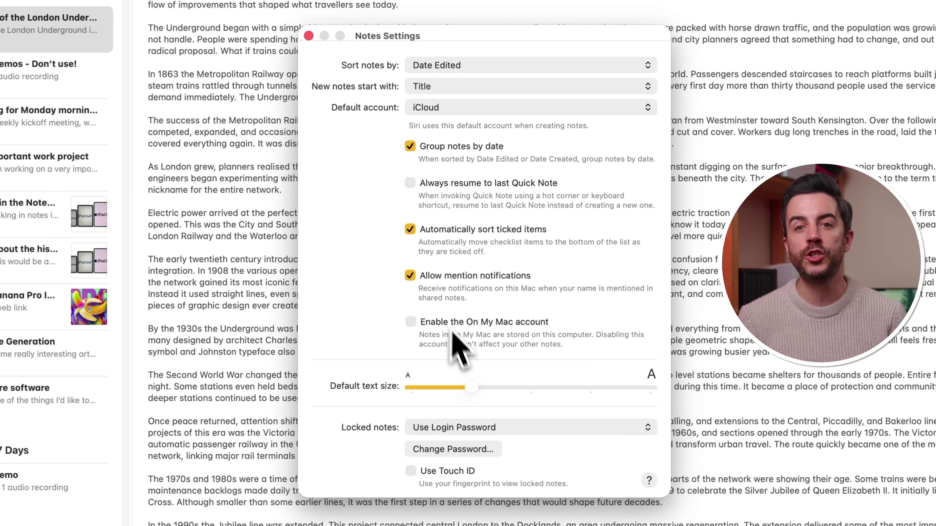
pyautogui.moveTo(481, 393)
pyautogui.mouseDown()
pyautogui.moveTo(515, 393)
pyautogui.moveTo(435, 393)
pyautogui.moveTo(665, 415)
pyautogui.moveTo(479, 399)
pyautogui.mouseUp()
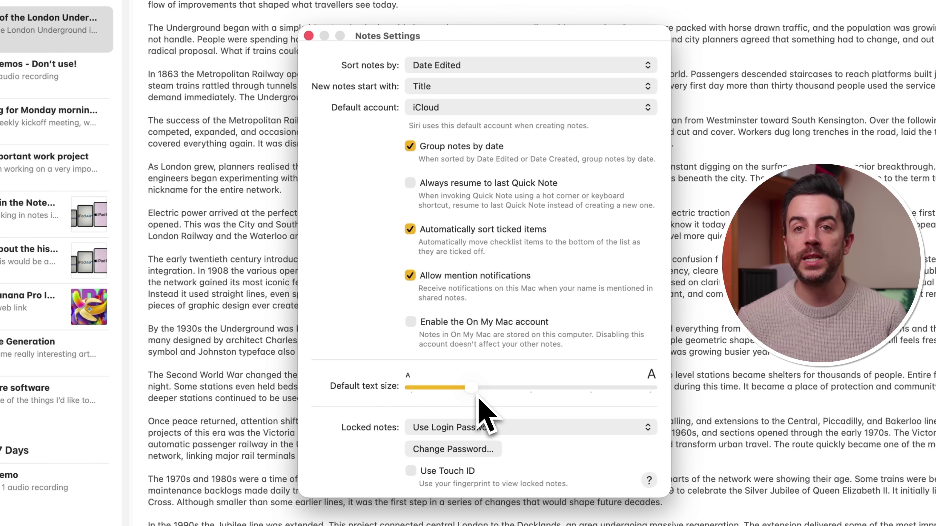
# Keep Use Login Password for locked notes and turn on Use Touch ID.
pyautogui.click(507, 428)
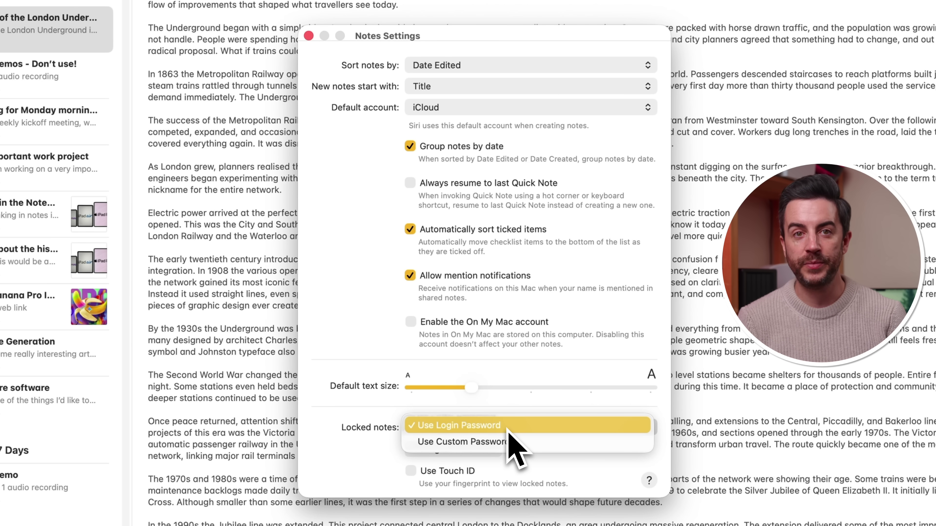
pyautogui.click(507, 428)
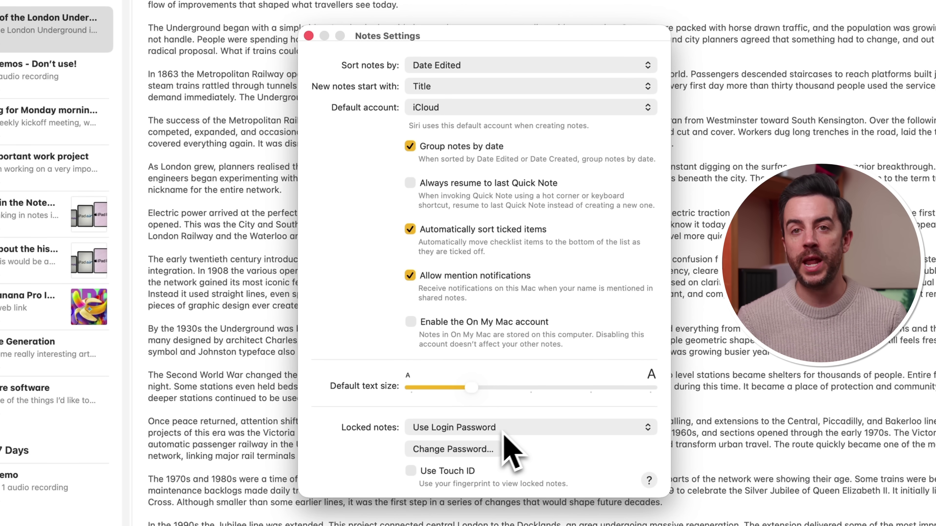
pyautogui.click(411, 472)
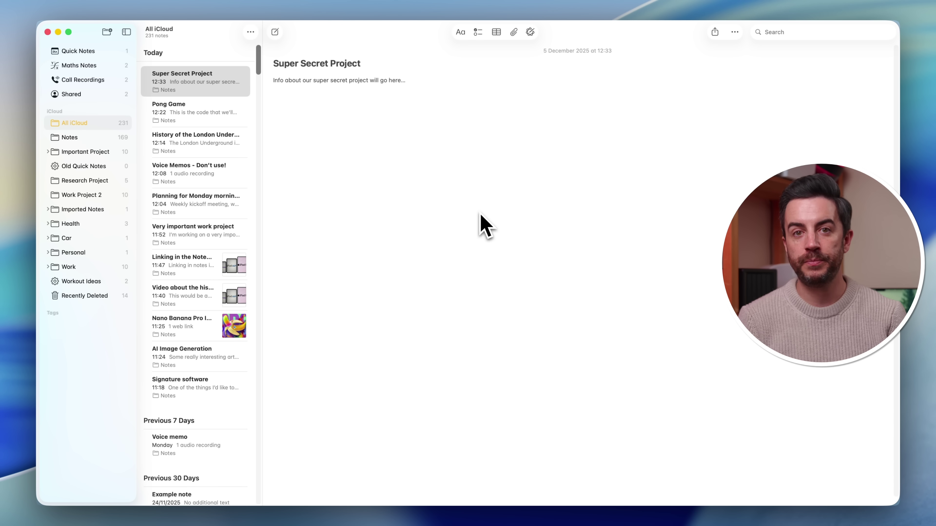
# Lock the Super Secret Project note by entering the login password.
pyautogui.click(205, 87)
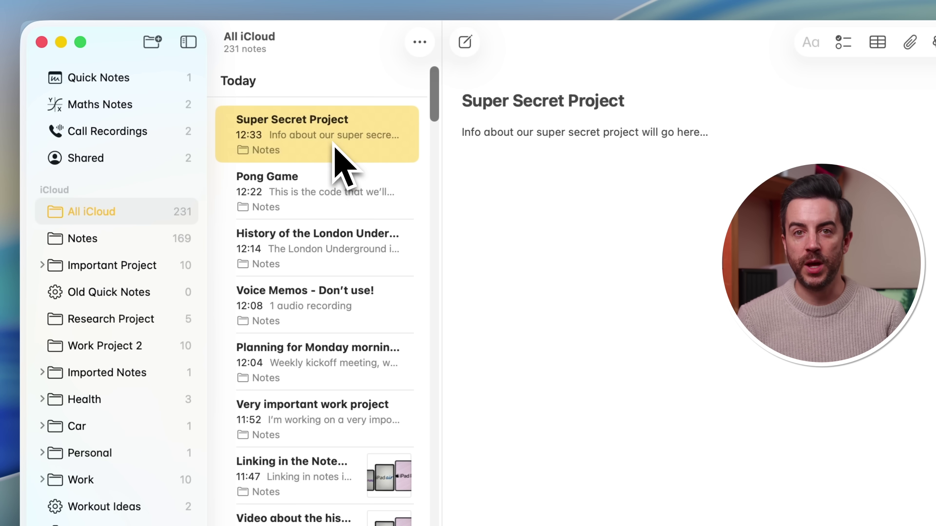
pyautogui.rightClick(333, 148)
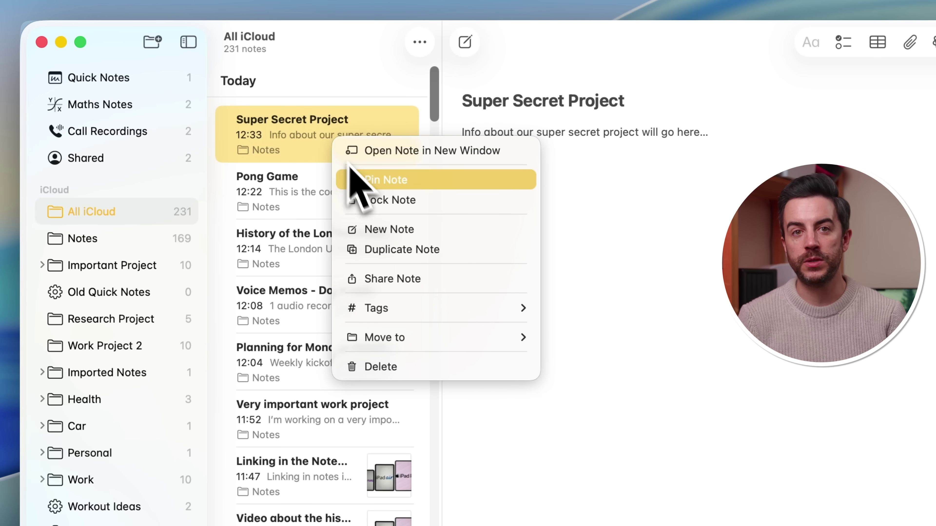
pyautogui.click(374, 201)
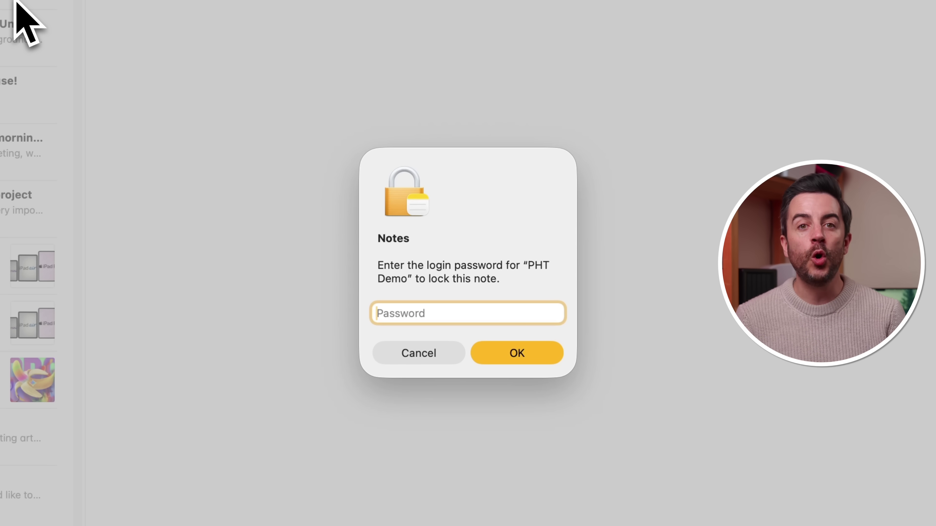
pyautogui.write('•••••••••')
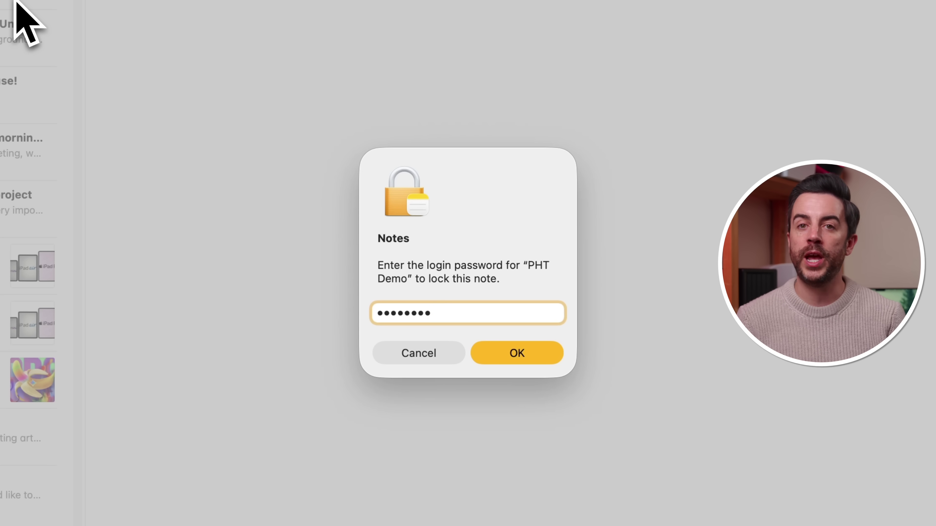
pyautogui.press('Return')
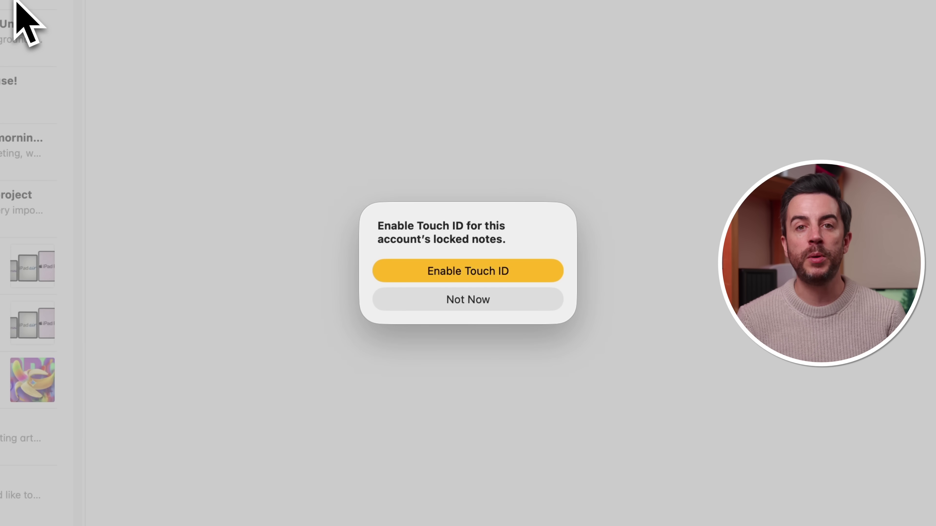
# Skip Touch ID setup and acknowledge the About Locked Notes explanation.
pyautogui.click(479, 301)
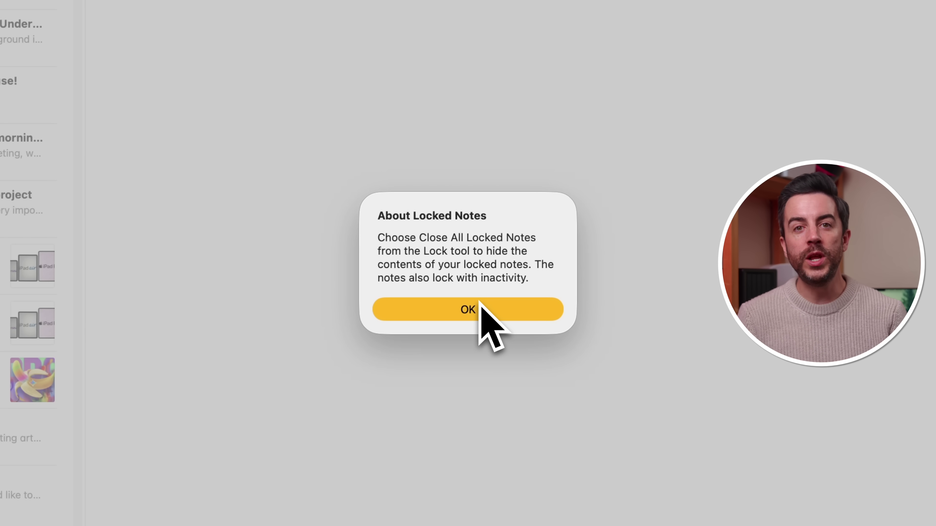
pyautogui.click(478, 305)
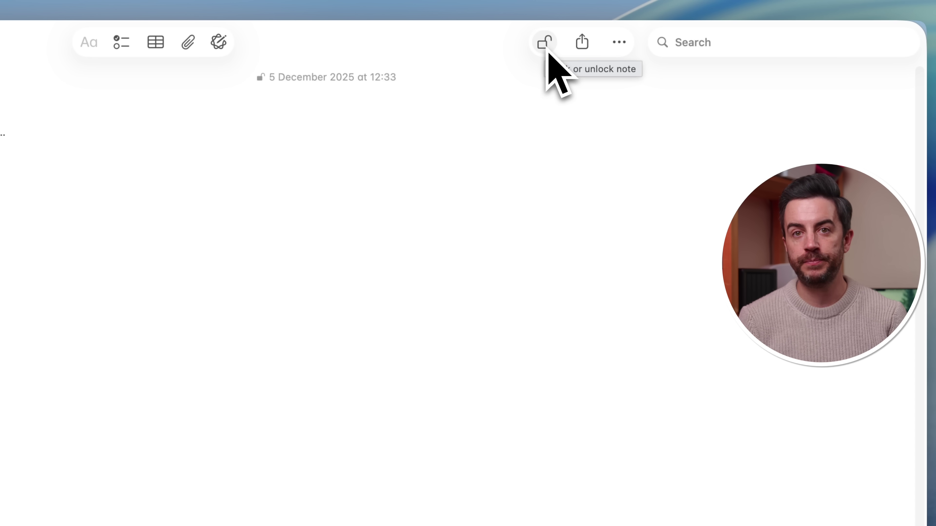
# Lock the Super Secret Project note from the toolbar lock button.
pyautogui.click(548, 52)
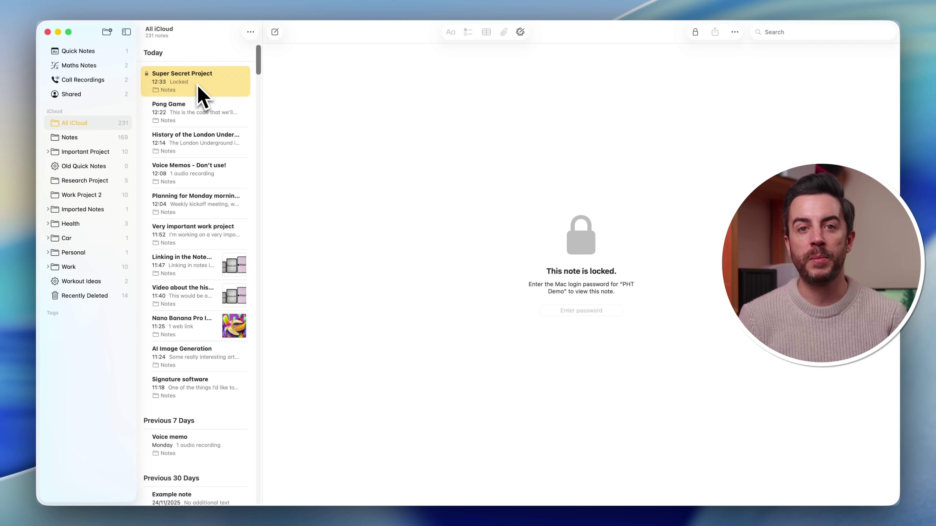
# Enter the Mac login password to unlock the Super Secret Project note.
pyautogui.click(583, 310)
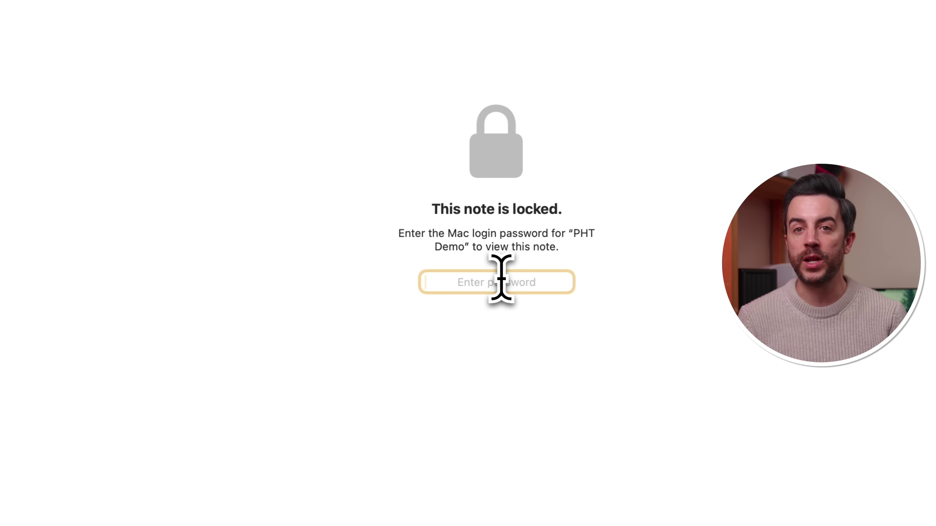
pyautogui.write('••••••••')
pyautogui.press('Return')
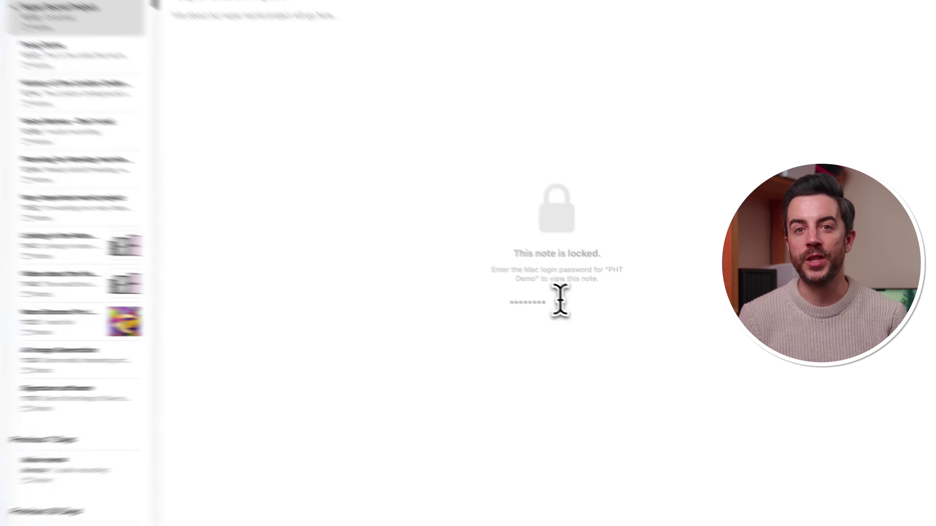